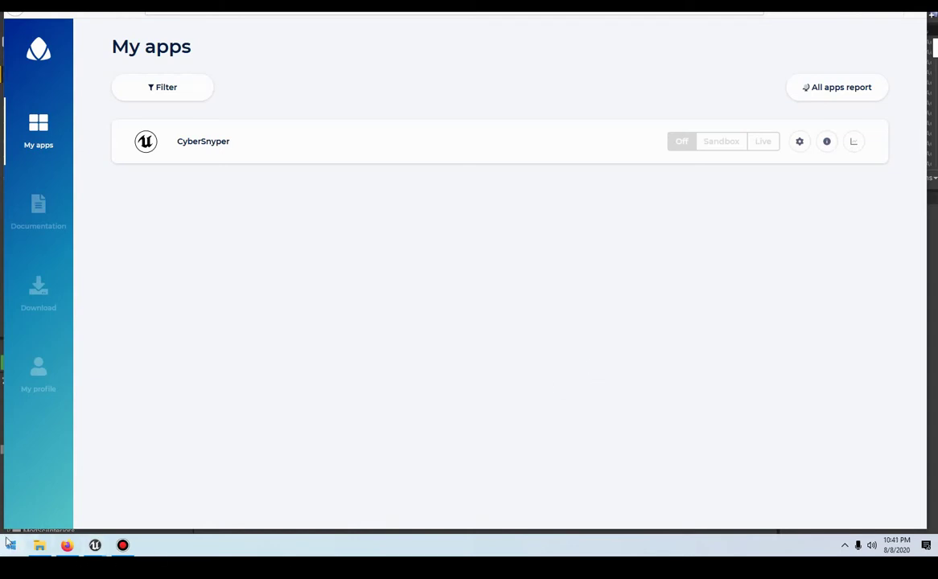
Step: Switch to the running Cyber Snyper game, look over the multiplayer match options and return to the main menu
mouse_move(94, 552)
click(180, 484)
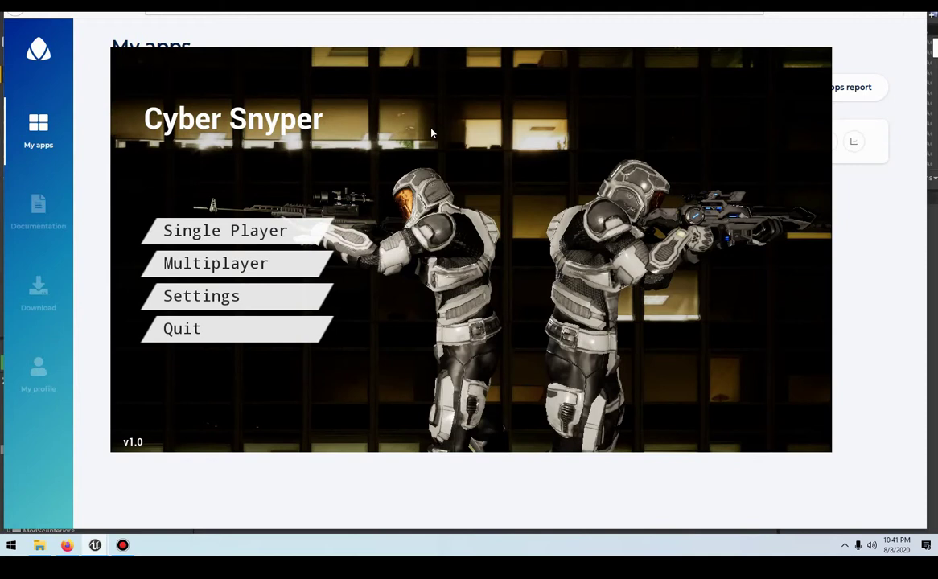
click(215, 270)
click(230, 263)
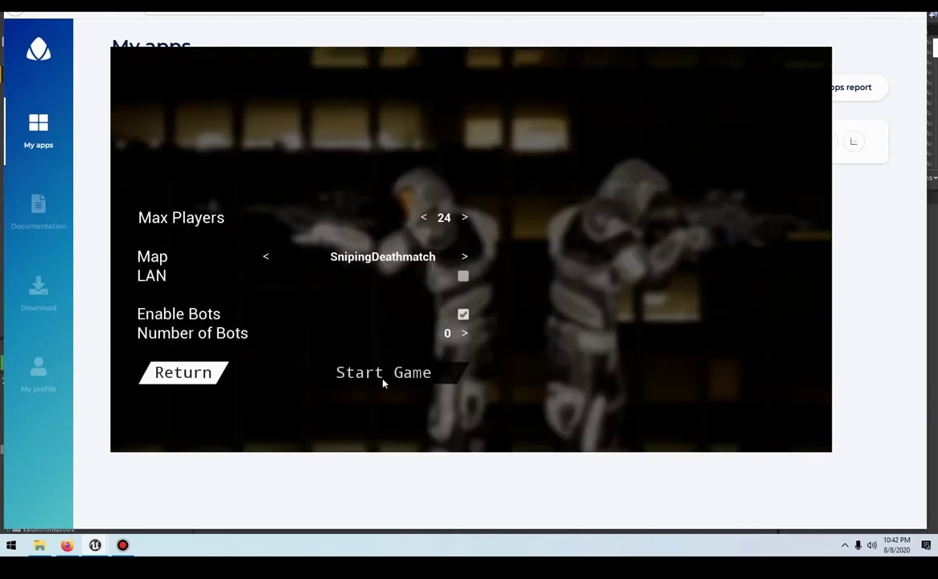
click(165, 377)
click(193, 396)
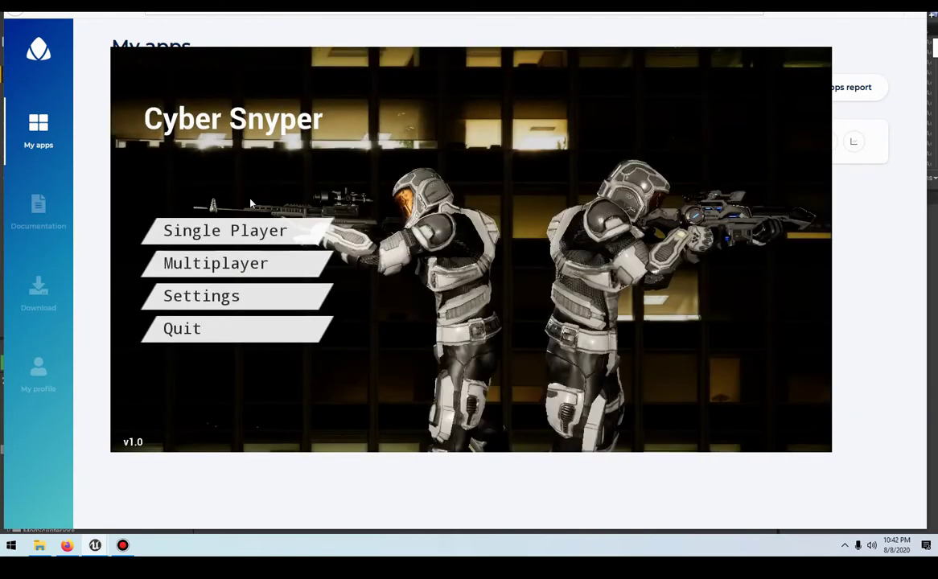
Step: Start a single-player Sword Jogger City Sniping Deathmatch game with the number of bots set to 0
click(225, 230)
click(445, 268)
click(445, 268)
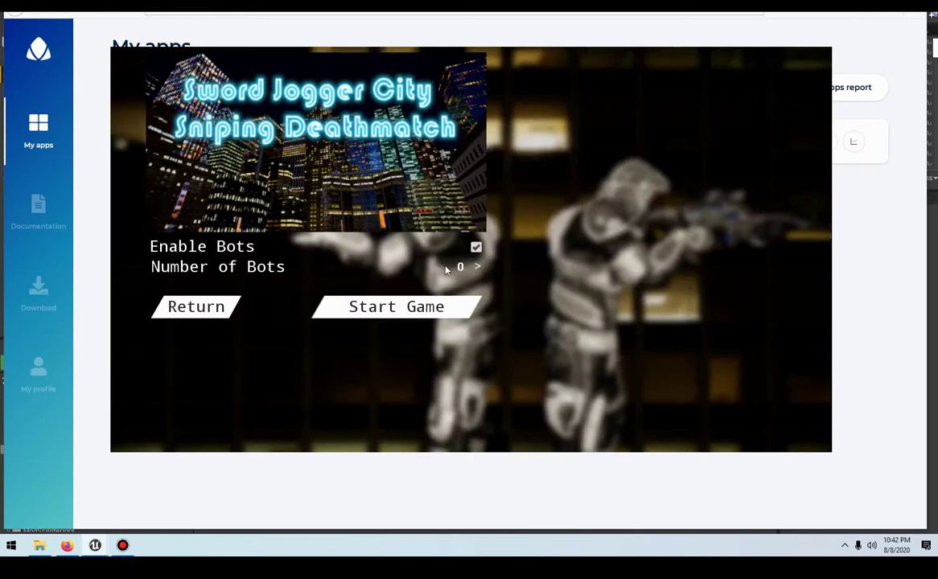
click(419, 313)
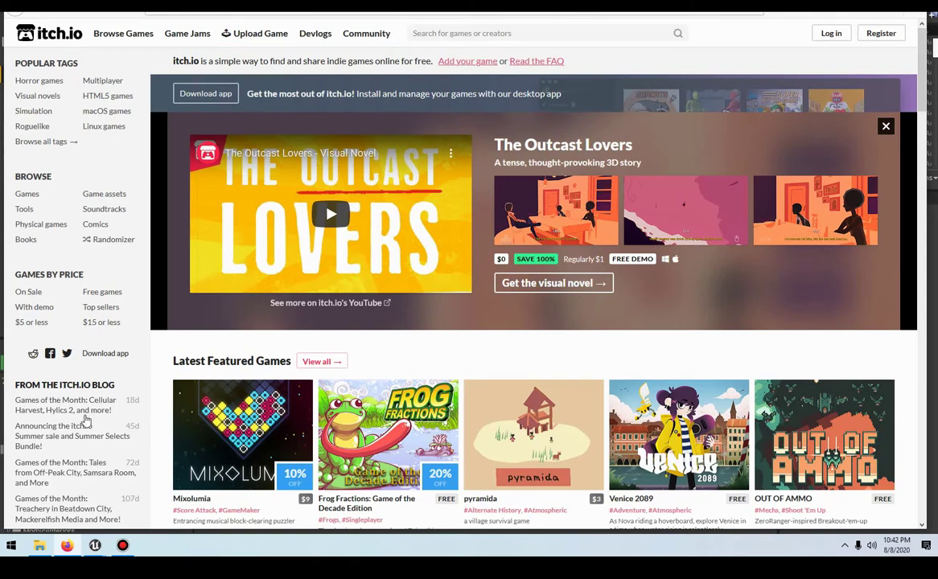
Step: Return to the loaded Cyber Snyper match, choose the Fast Sniper weapon and begin playing
mouse_move(103, 550)
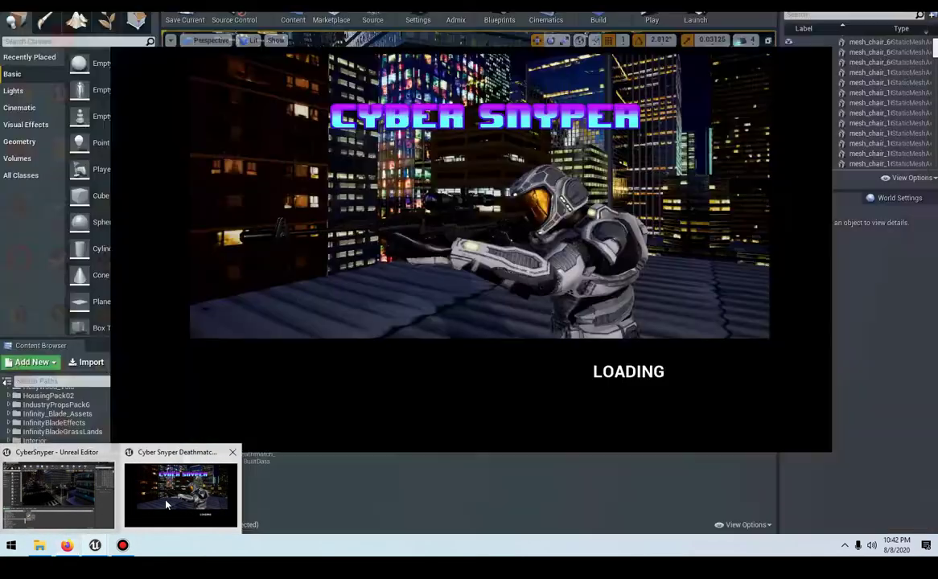
click(153, 462)
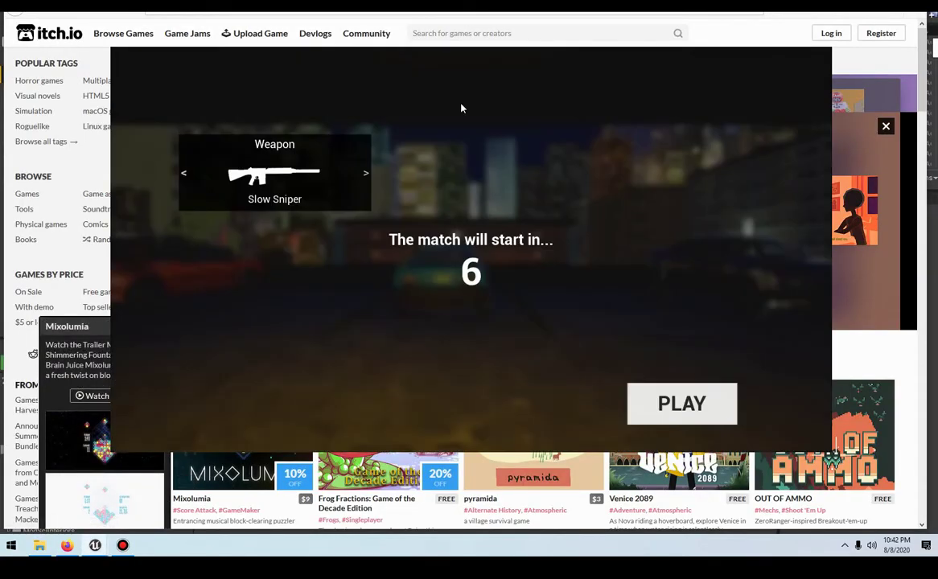
click(366, 172)
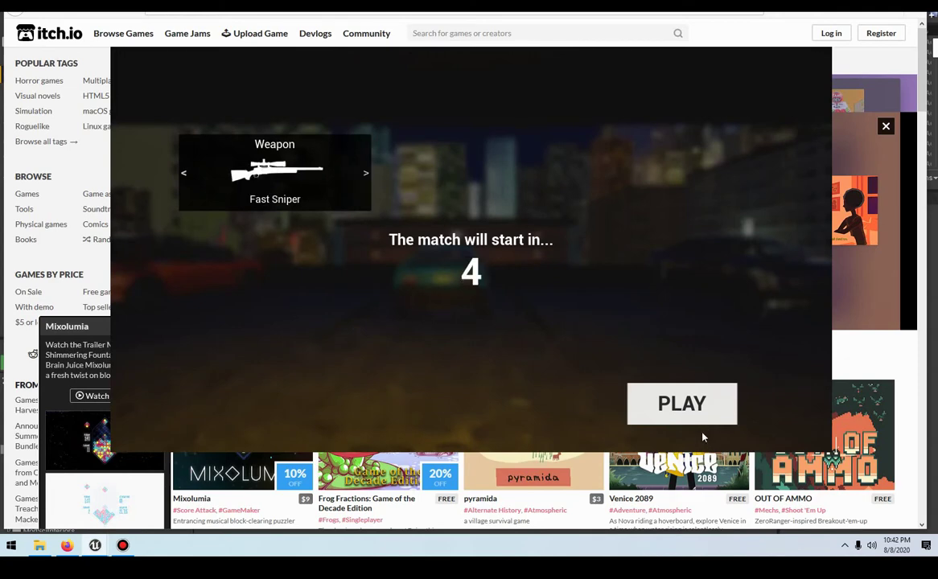
click(698, 407)
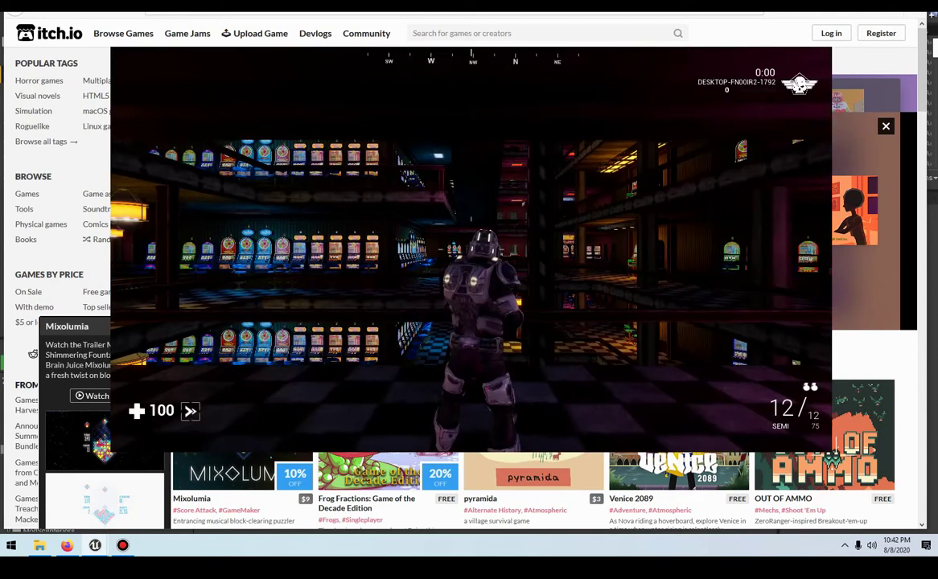
Step: Run the character through the casino past the rows of slot machines
key(w)
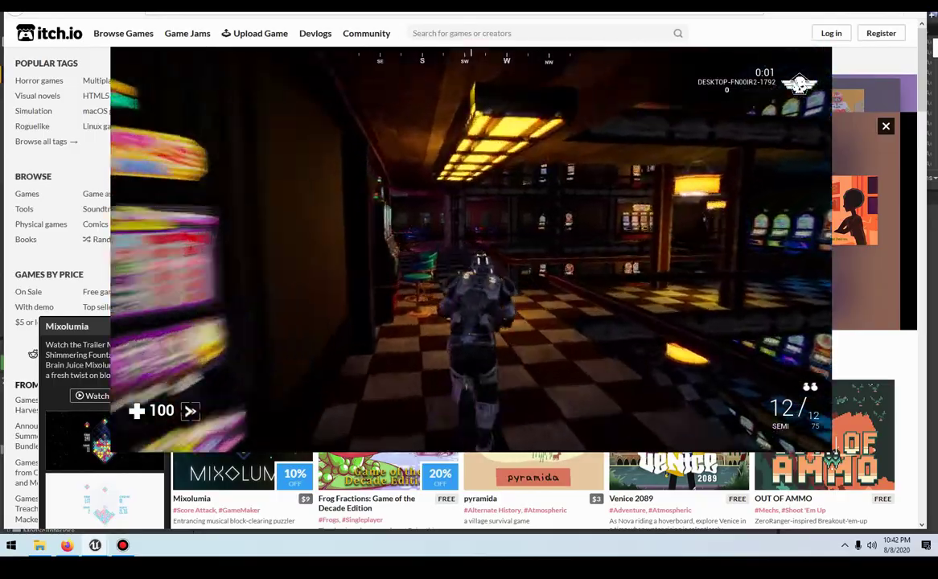
key(w)
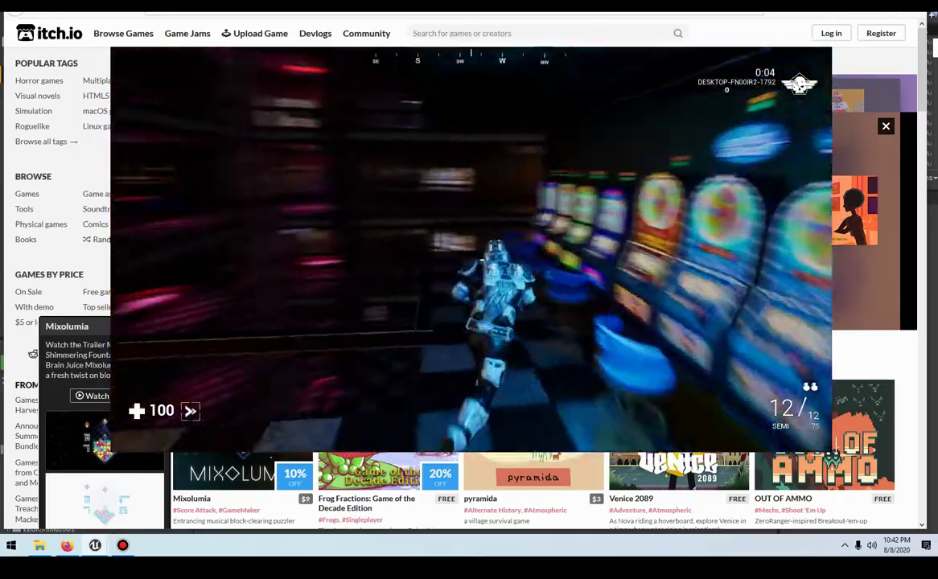
key(w)
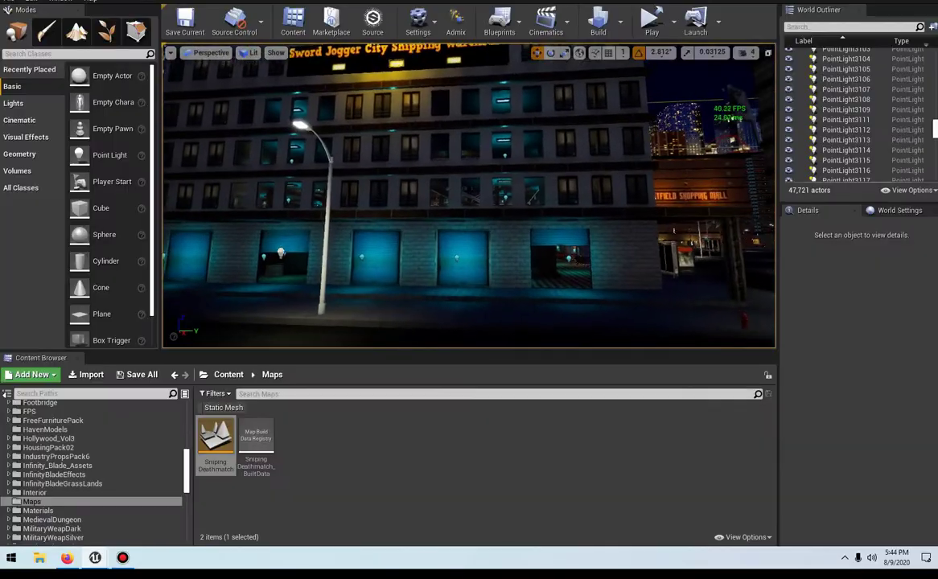
Step: Examine the shipping warehouse's ground-floor brick walls, roller doors and overhang lights from the street in the level editor
key(d)
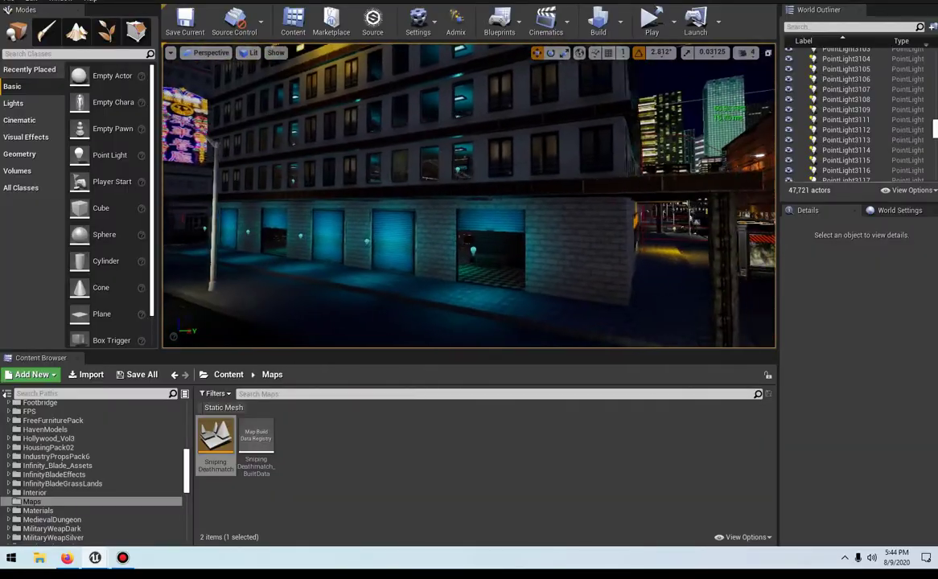
key(d)
right_drag(469, 195, 346, 229)
key(w)
right_drag(195, 297, 195, 297)
right_drag(330, 147, 330, 147)
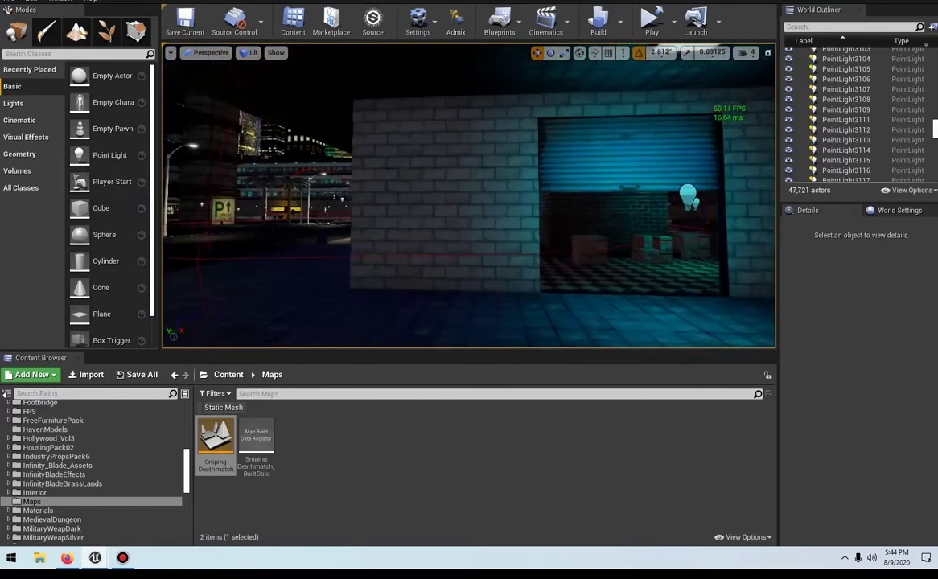
right_drag(429, 272, 428, 272)
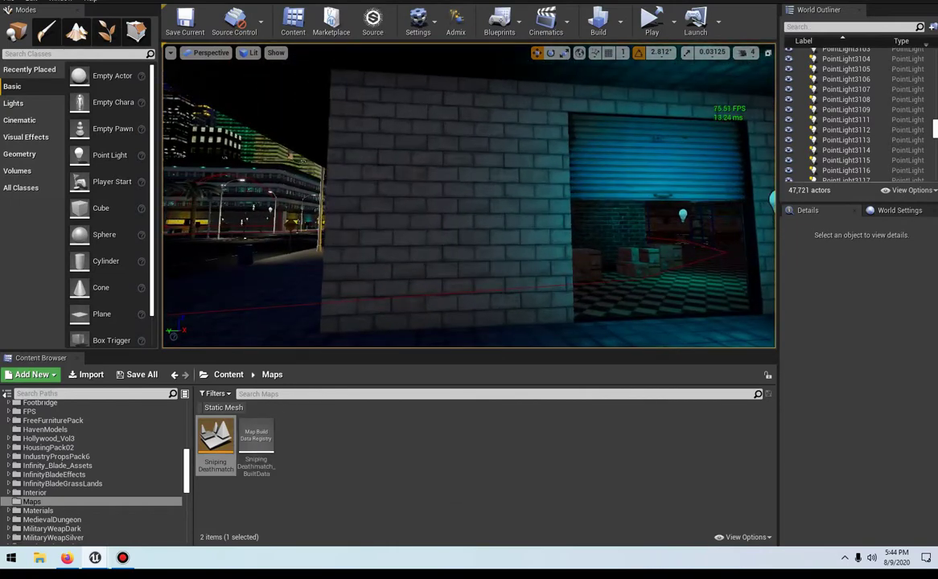
right_drag(516, 235, 516, 236)
right_drag(522, 166, 522, 166)
Step: Search the whole Content folder for "light" and limit the results to static meshes
scroll(69, 436, up, 10)
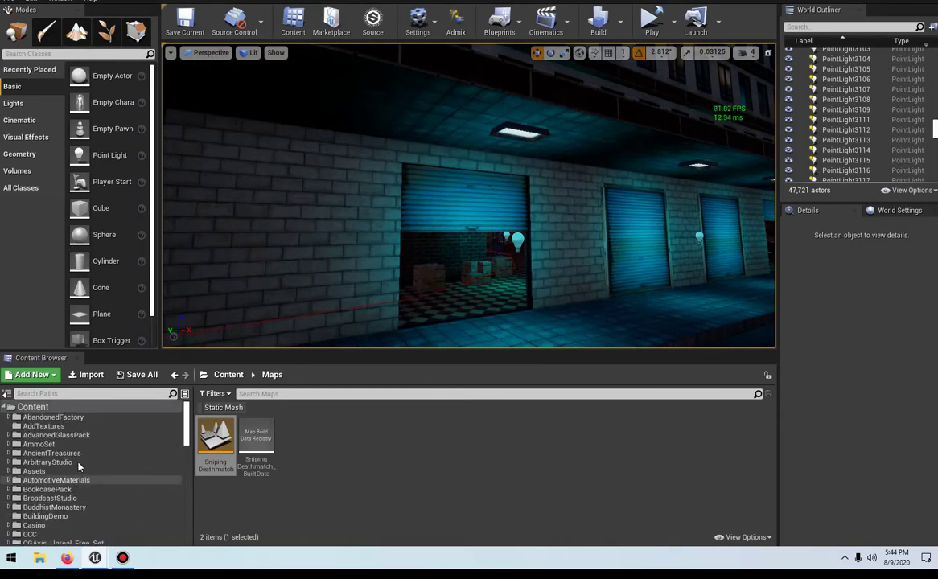
click(33, 407)
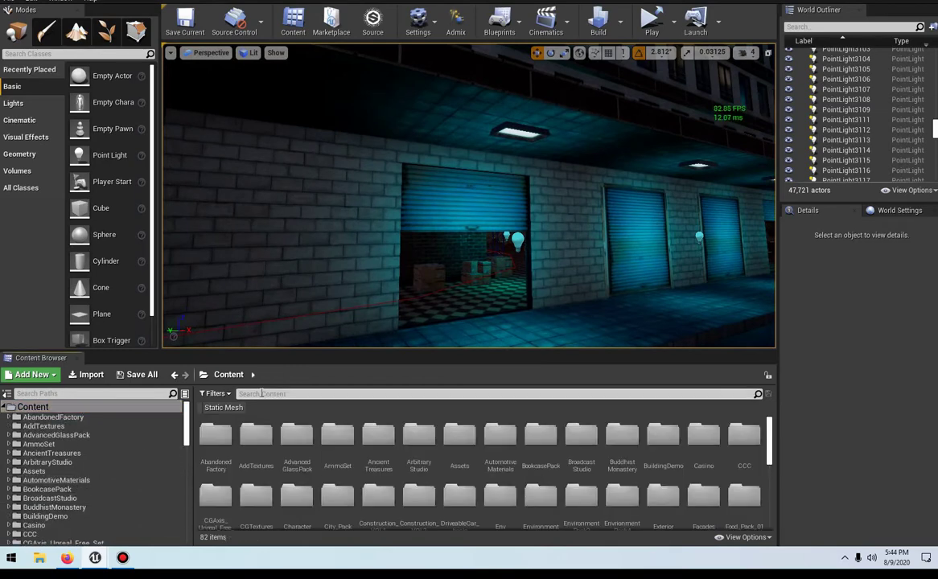
click(262, 393)
text(light)
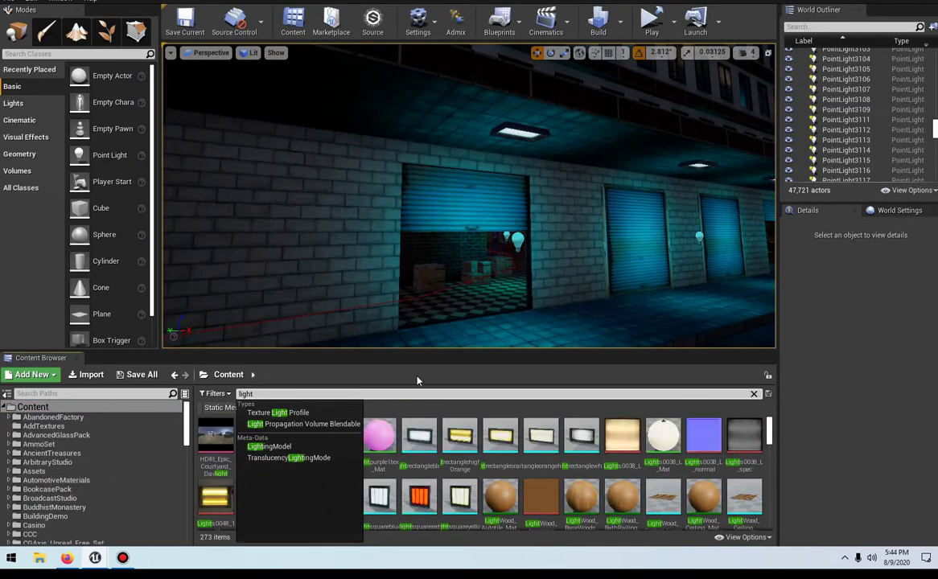
click(222, 407)
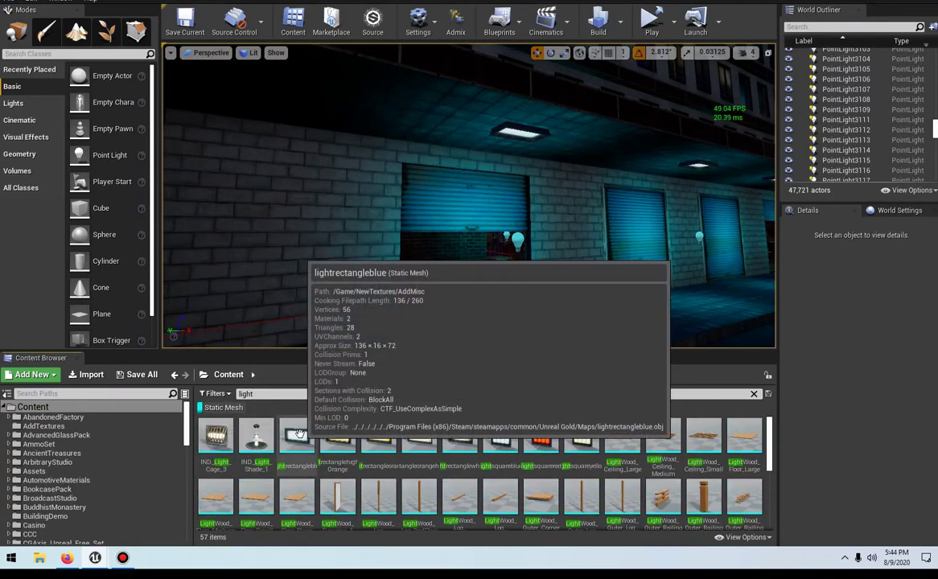
Step: Open the rectangular and square light meshes for preview, from lightrectangleblue through lightsquareyellow
double_click(299, 434)
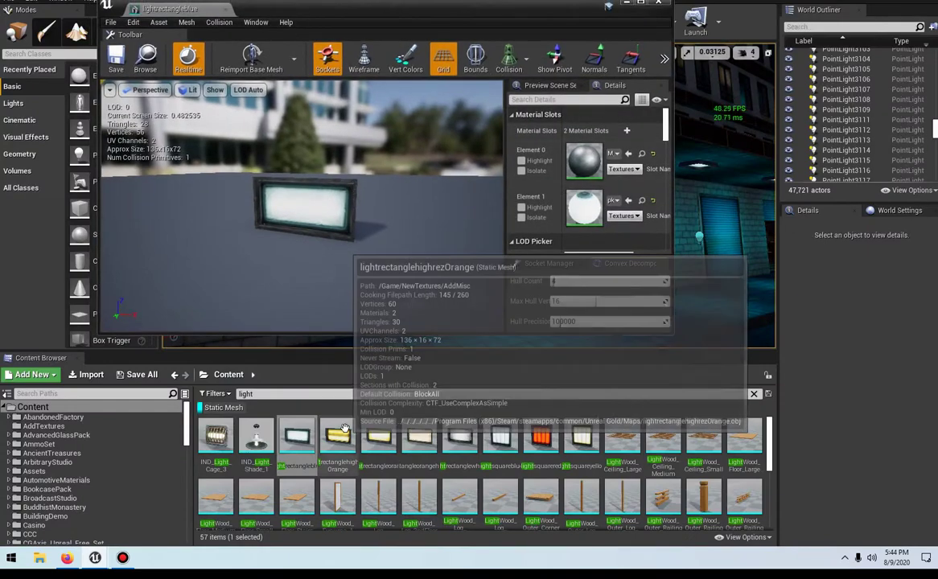
double_click(340, 435)
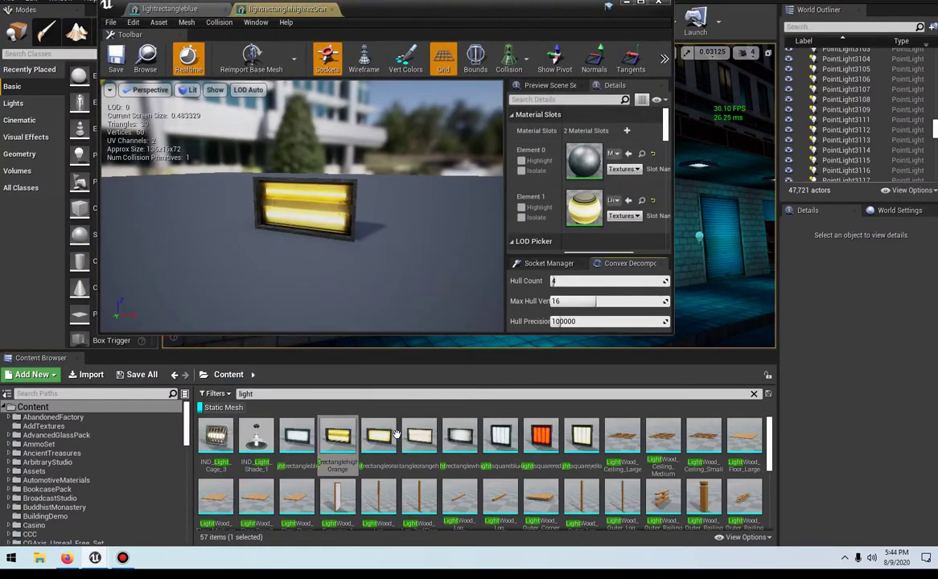
double_click(379, 435)
double_click(419, 434)
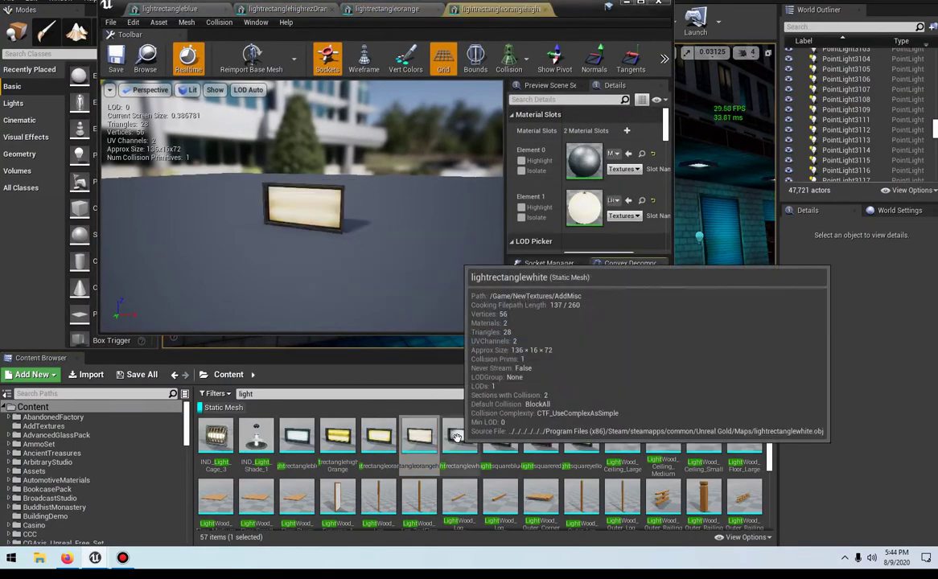
double_click(456, 437)
double_click(501, 437)
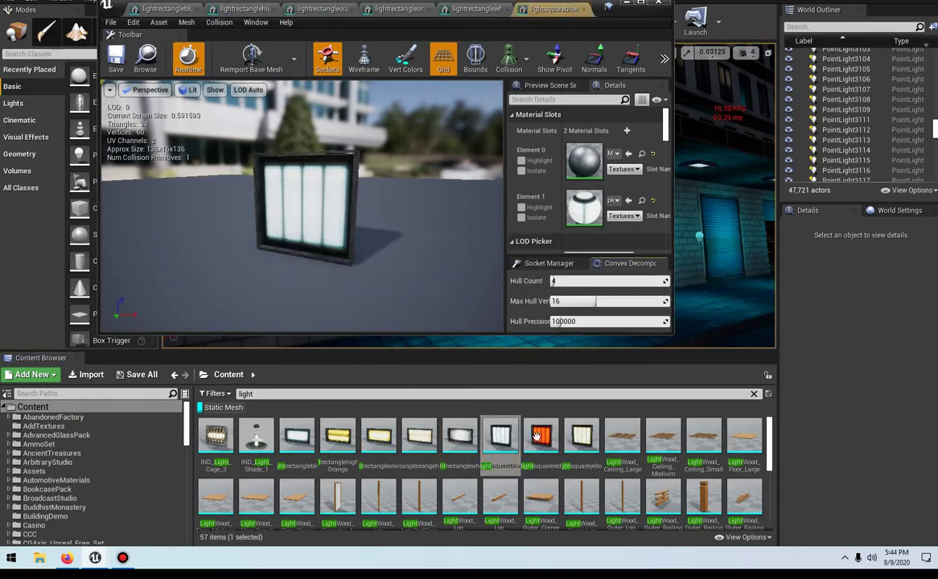
double_click(549, 435)
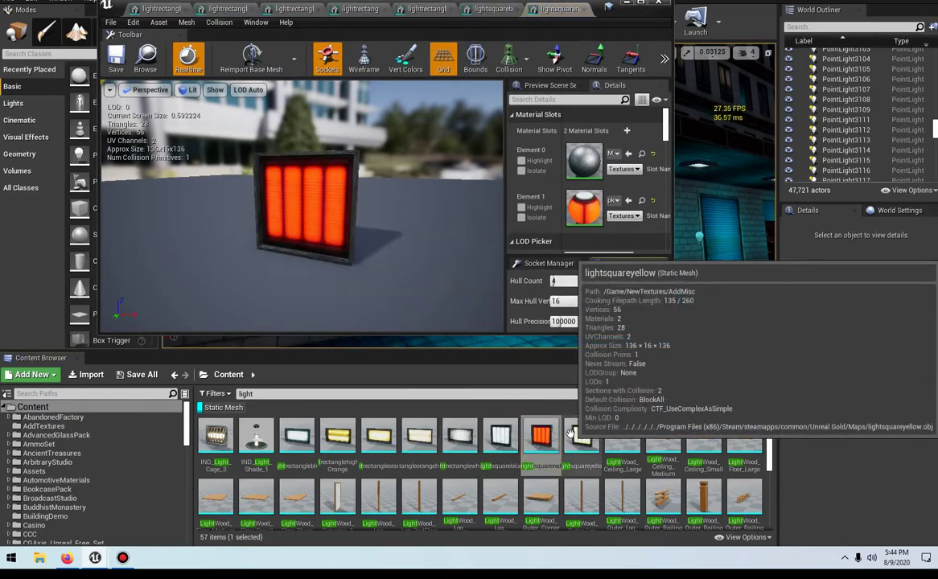
double_click(573, 435)
Step: Inspect several of the opened light fixture meshes from different angles and close the mesh editor
drag(368, 272, 390, 221)
click(503, 9)
drag(387, 161, 354, 169)
click(259, 9)
drag(302, 201, 354, 221)
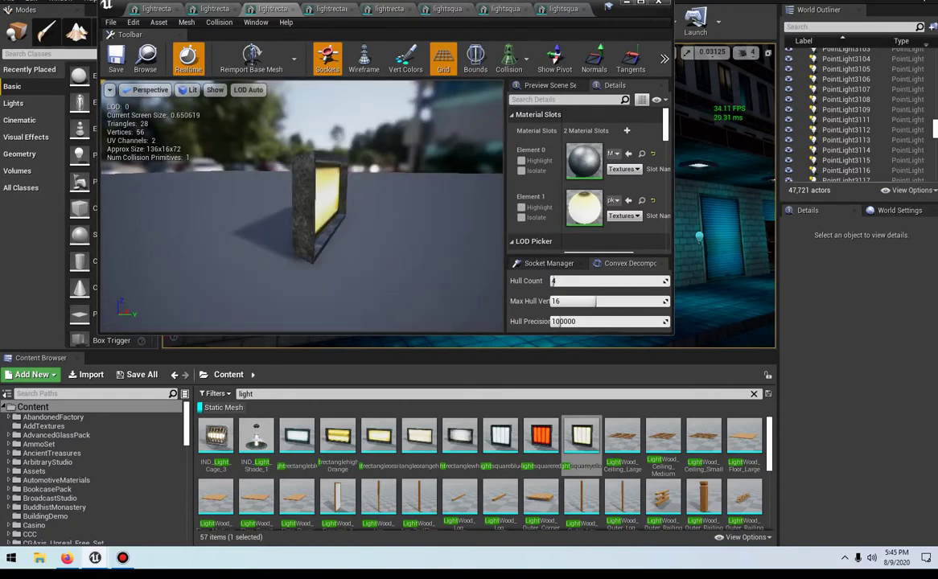
click(657, 3)
Step: Examine the existing ceiling light above the warehouse's roller door and preview the lightsquareblue mesh up close
drag(469, 226, 472, 258)
right_drag(471, 258, 475, 293)
mouse_move(480, 218)
mouse_down()
mouse_move(478, 238)
mouse_move(478, 222)
mouse_up()
right_drag(478, 222, 555, 185)
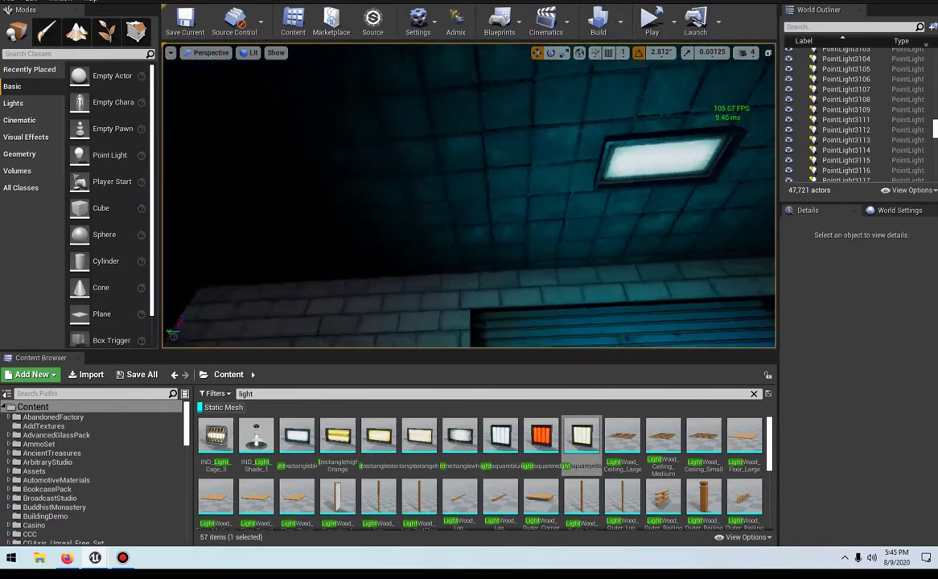
double_click(501, 438)
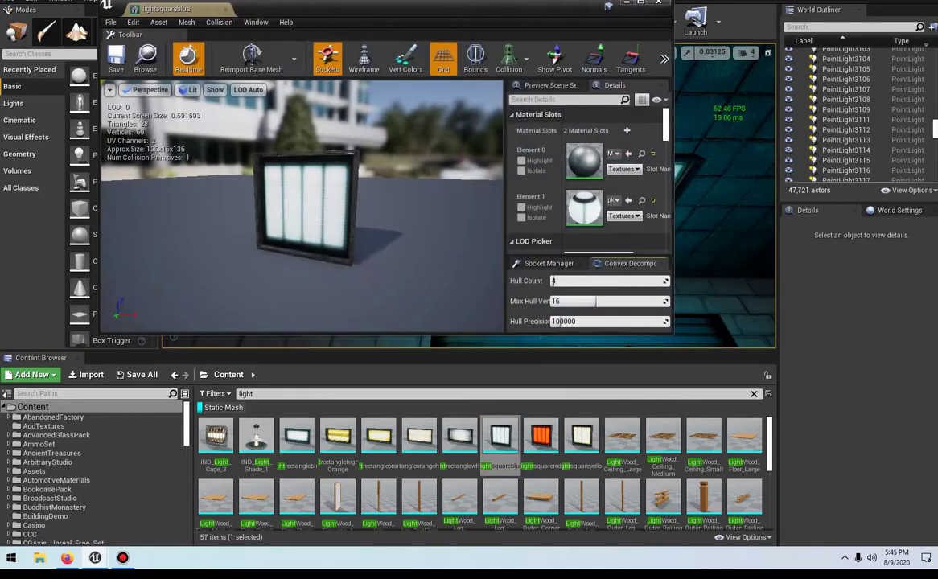
mouse_move(400, 210)
right_down()
mouse_move(400, 161)
mouse_move(400, 210)
right_up()
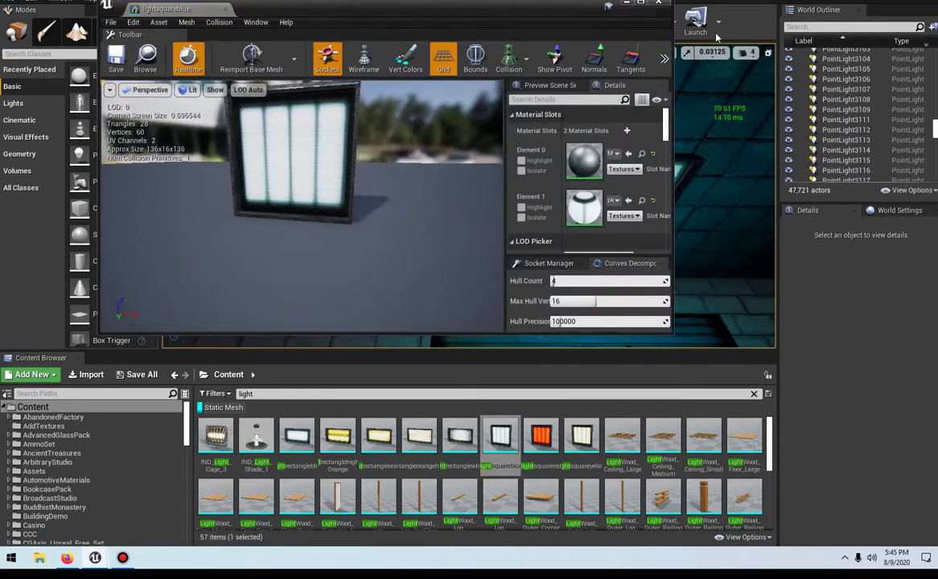
click(658, 3)
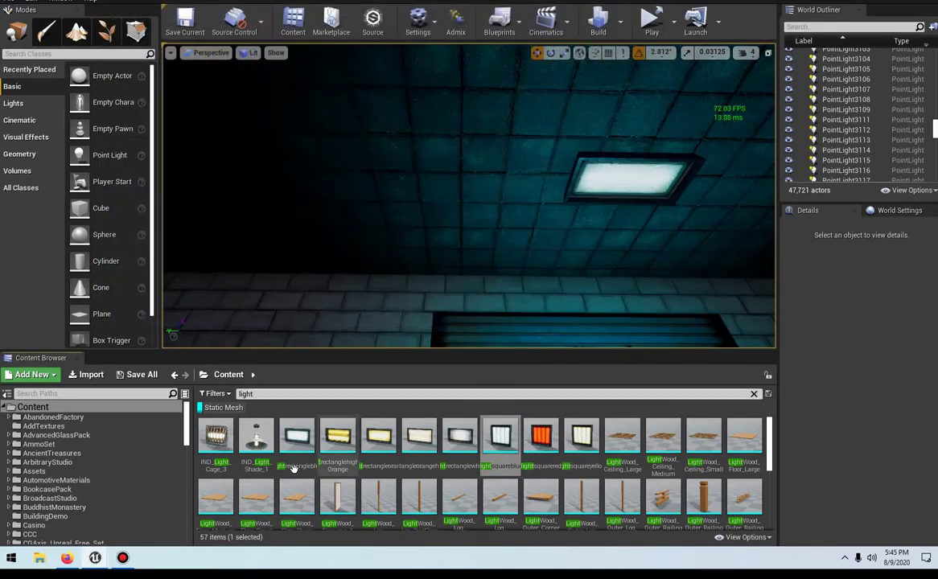
Step: Place a lightsquareblue mesh beside the existing ceiling light and rotate it flat so its lit face points downward
drag(293, 468, 347, 241)
drag(385, 205, 382, 214)
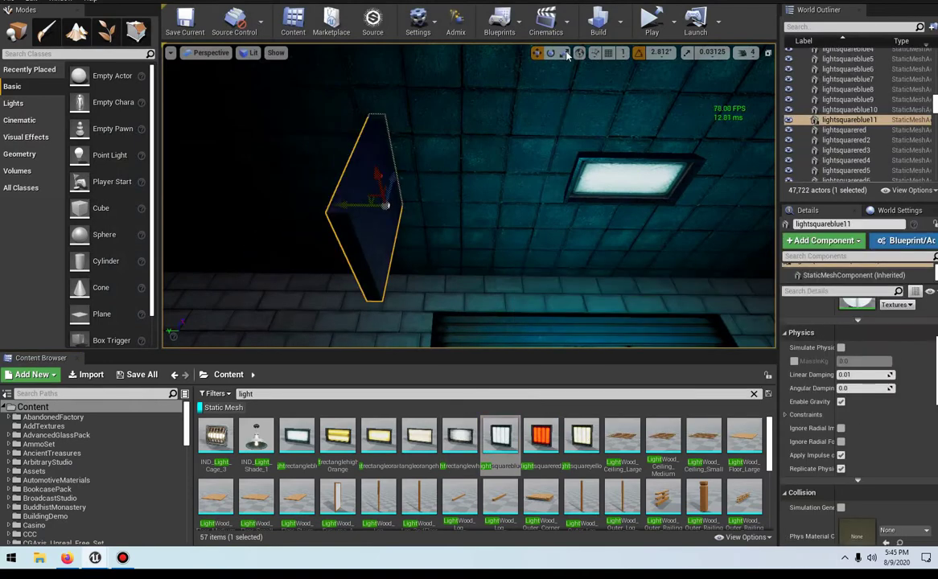
click(550, 52)
drag(414, 246, 523, 103)
Step: Raise the new square light to the overhang ceiling and shift it along to the brick wall section near the building's corner
click(536, 52)
right_drag(515, 120, 483, 185)
right_drag(482, 229, 504, 238)
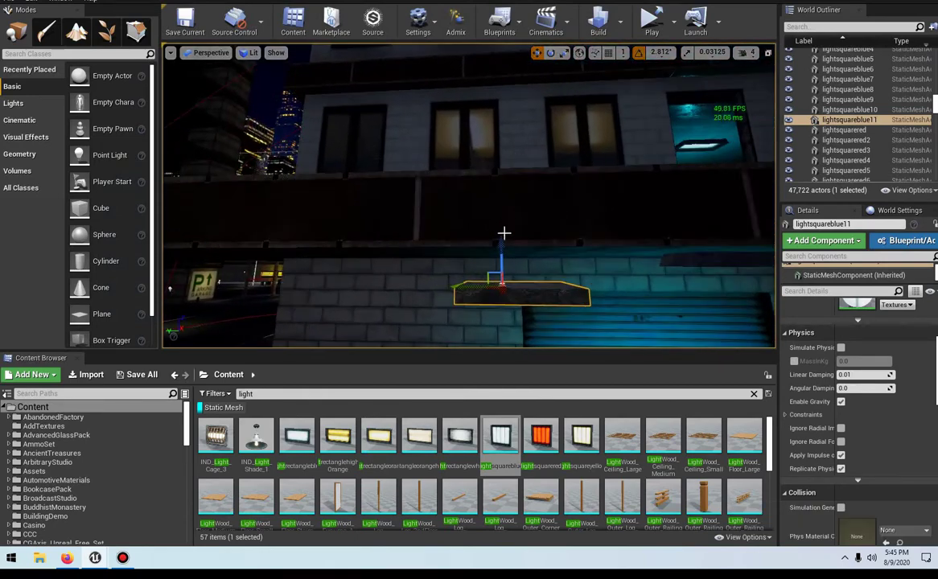
drag(501, 246, 496, 212)
drag(458, 256, 318, 268)
right_drag(527, 277, 475, 226)
right_drag(450, 157, 511, 264)
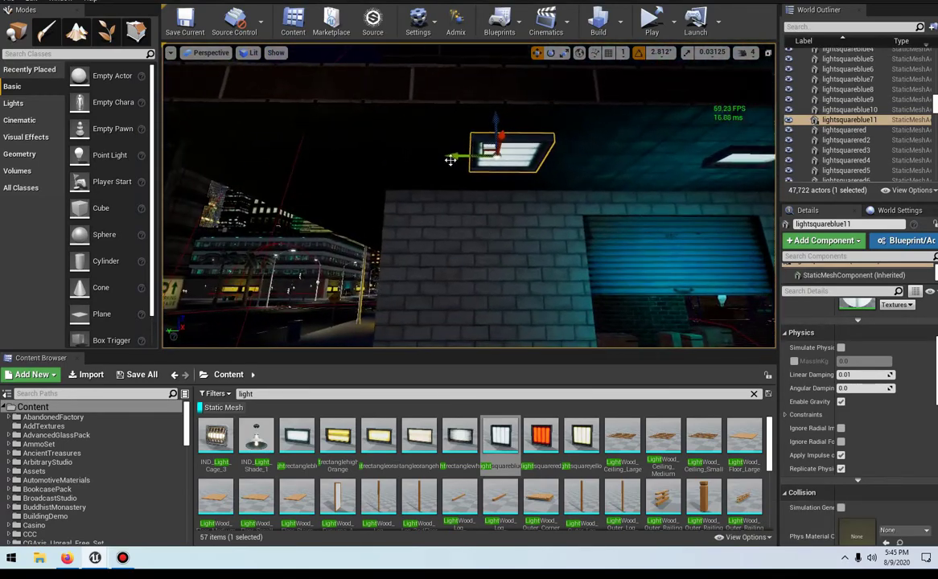
drag(455, 159, 412, 158)
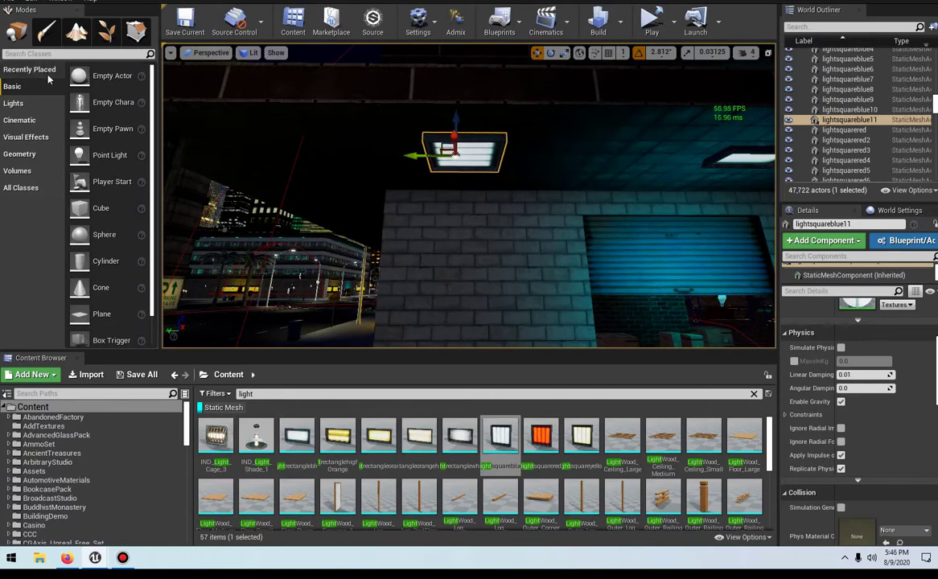
Step: Add a point light at the new square fixture and lower it to hang in front of the brick wall
drag(104, 156, 463, 184)
click(468, 159)
drag(470, 135, 471, 235)
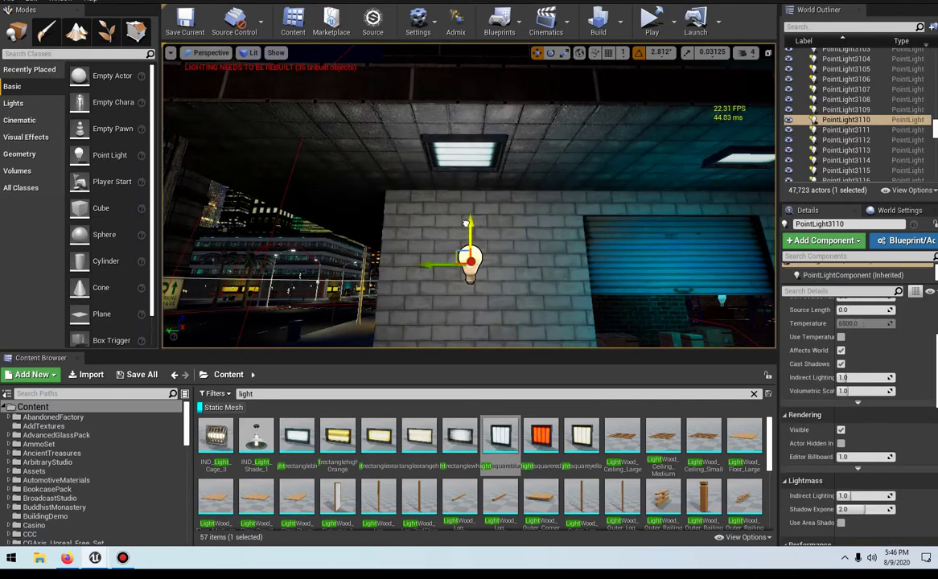
mouse_move(471, 235)
right_down()
mouse_move(555, 245)
mouse_move(479, 239)
right_up()
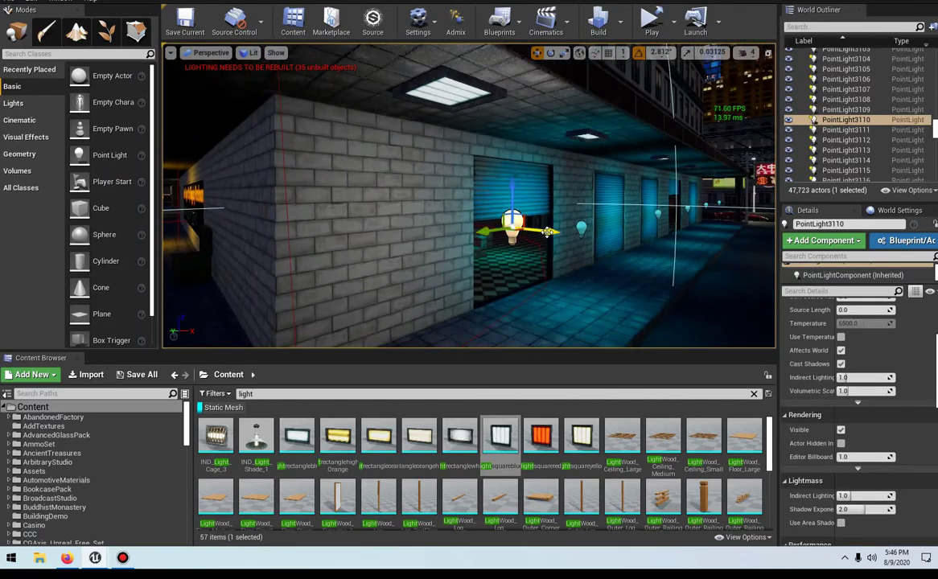
Step: Shift the point light along the brick wall to beneath the new square fixture and lower it to a height of about 423
drag(547, 231, 470, 223)
drag(458, 219, 465, 220)
drag(536, 215, 434, 201)
right_drag(483, 229, 492, 241)
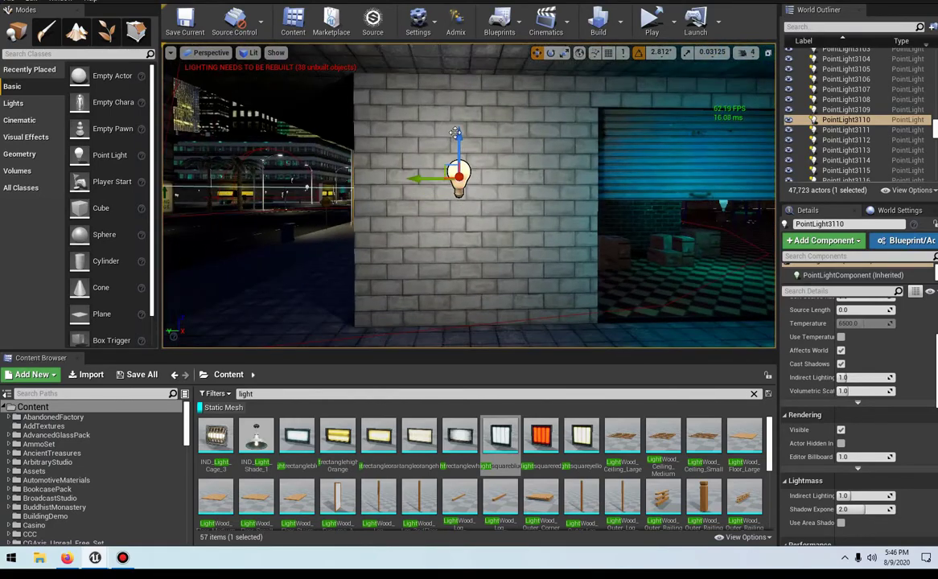
drag(456, 132, 457, 165)
right_drag(503, 222, 495, 165)
Step: Set the point light's intensity to 5.0 cd and its light color to pale cyan, hex sRGB 9CFCFFFF
scroll(834, 362, up, 4)
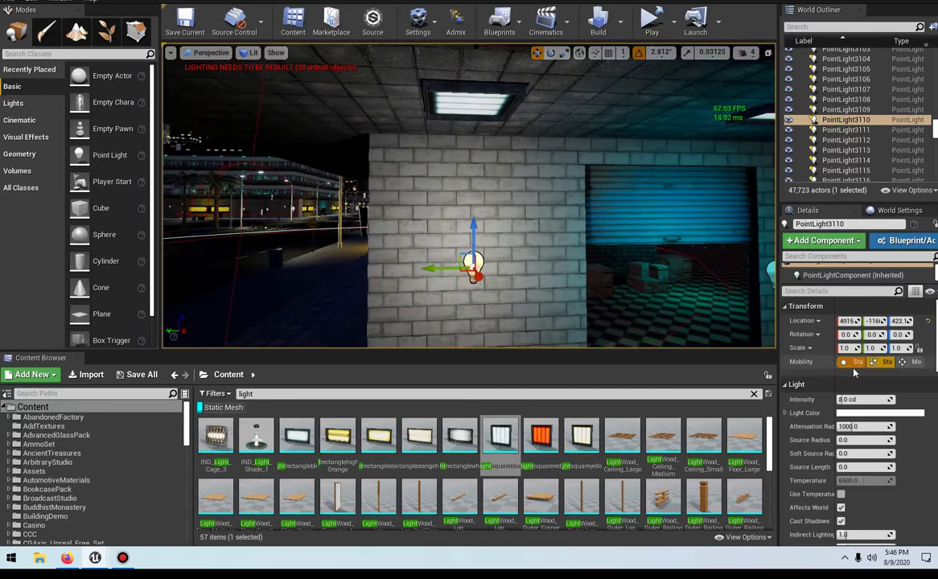
click(855, 399)
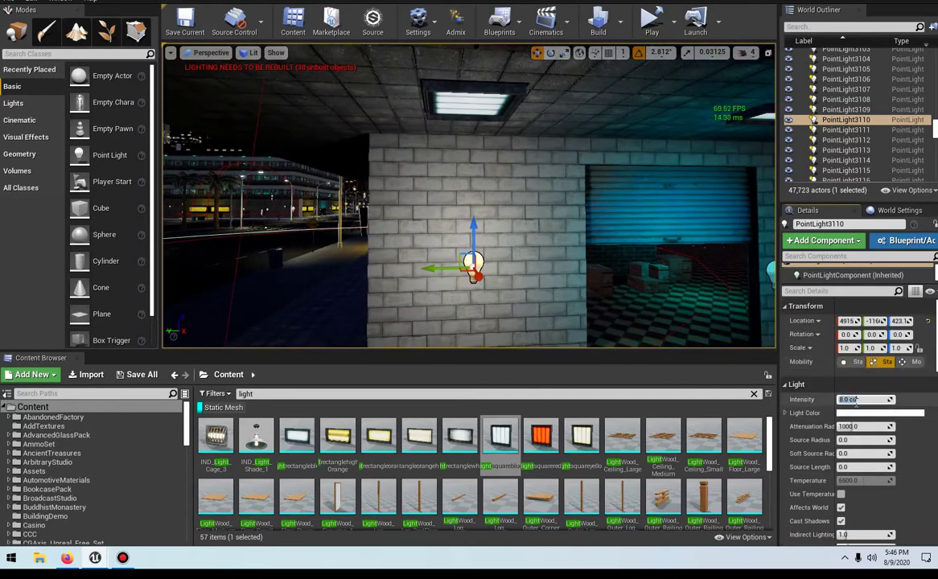
key(Return)
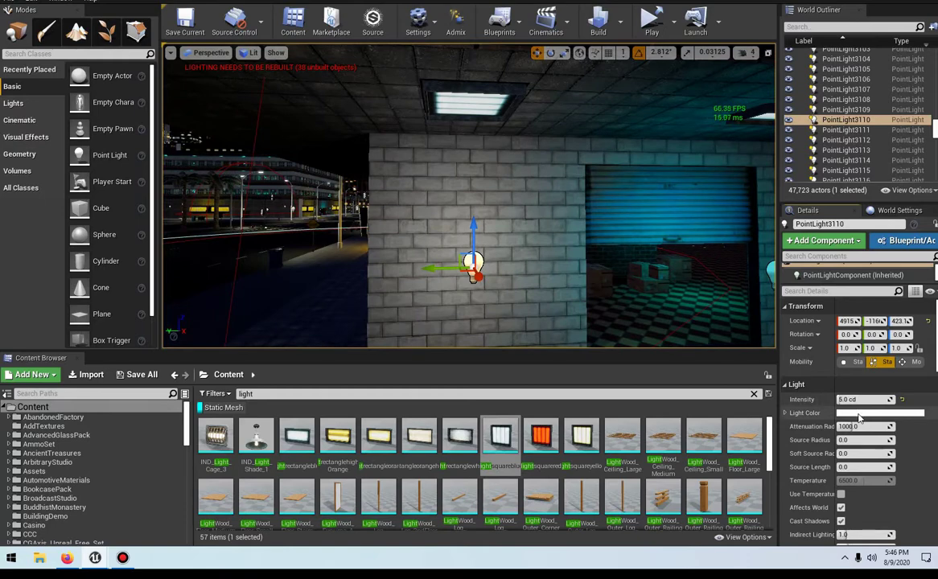
click(876, 412)
drag(681, 343, 655, 337)
drag(755, 327, 757, 321)
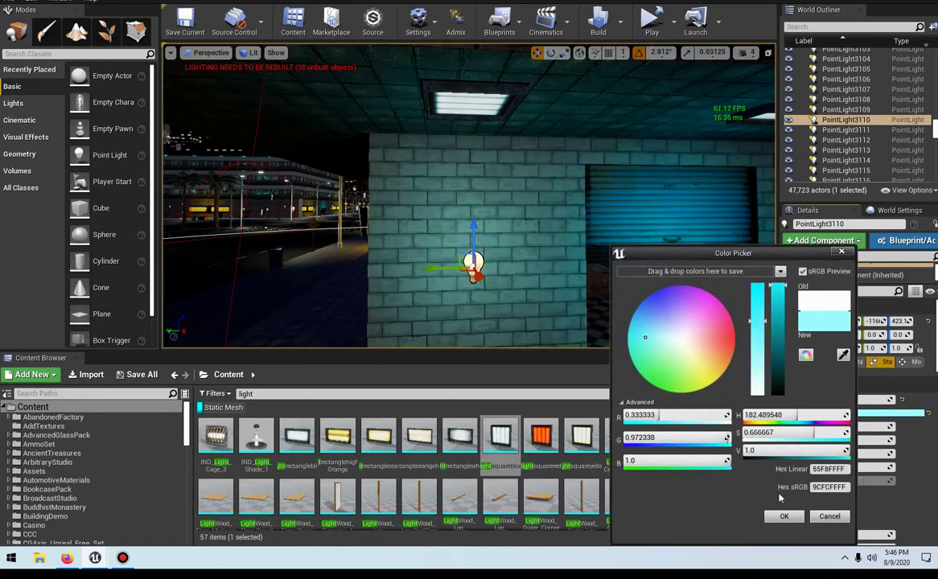
click(784, 517)
Step: Turn off shadow casting for the point light and set its attenuation radius to 500
scroll(786, 371, down, 3)
click(840, 468)
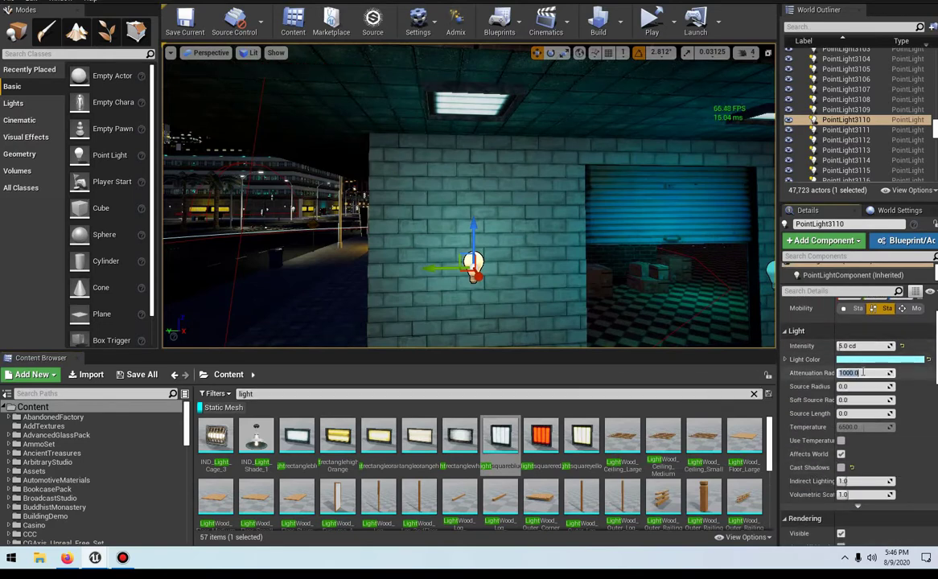
key(w)
right_drag(511, 236, 507, 226)
key(s)
click(847, 372)
key(s)
right_drag(563, 266, 551, 259)
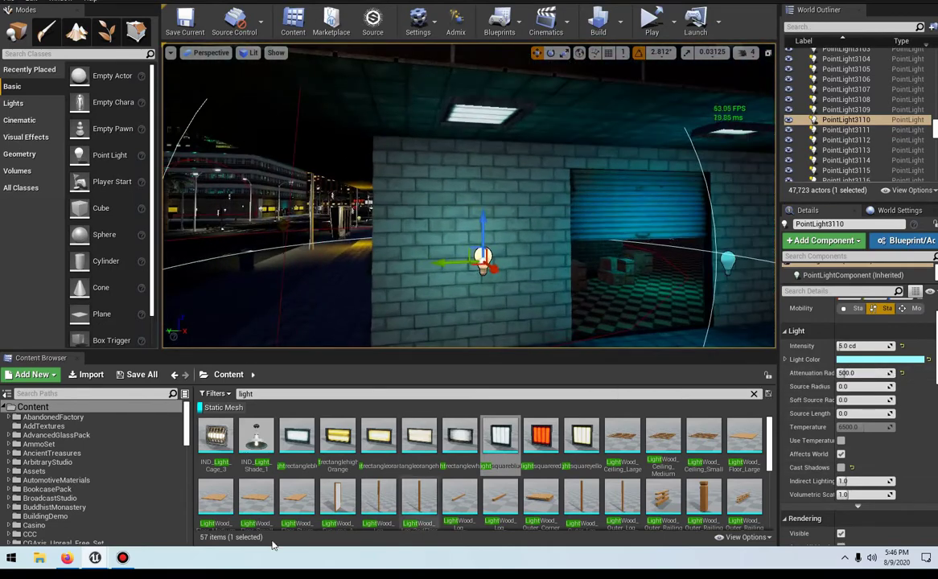
Step: Bring up the Admix placements window and move it clear of the brick wall, showing the banner formats
click(476, 106)
mouse_move(95, 557)
click(175, 502)
mouse_move(503, 314)
mouse_down()
mouse_move(527, 313)
mouse_move(467, 315)
mouse_move(488, 314)
mouse_up()
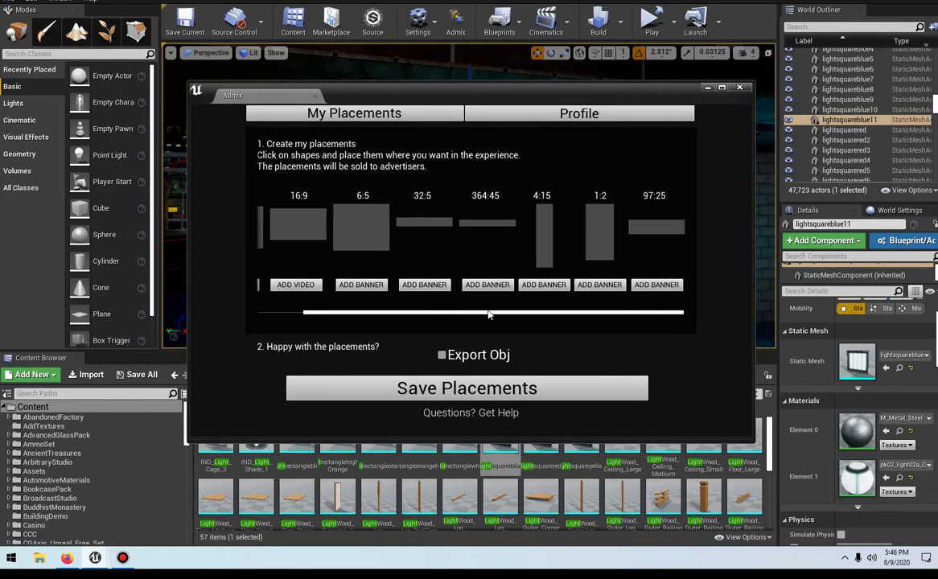
drag(566, 90, 539, 252)
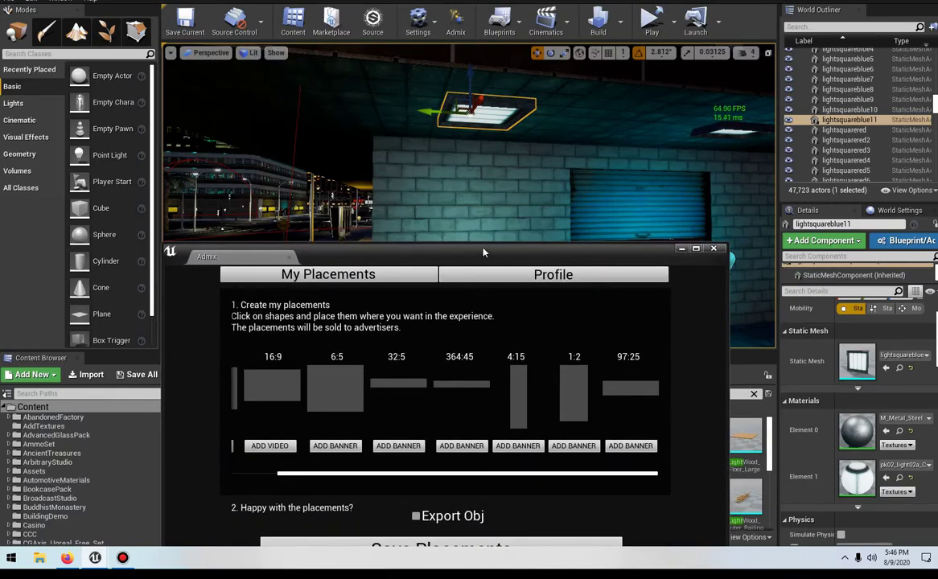
drag(441, 249, 466, 348)
drag(469, 241, 418, 274)
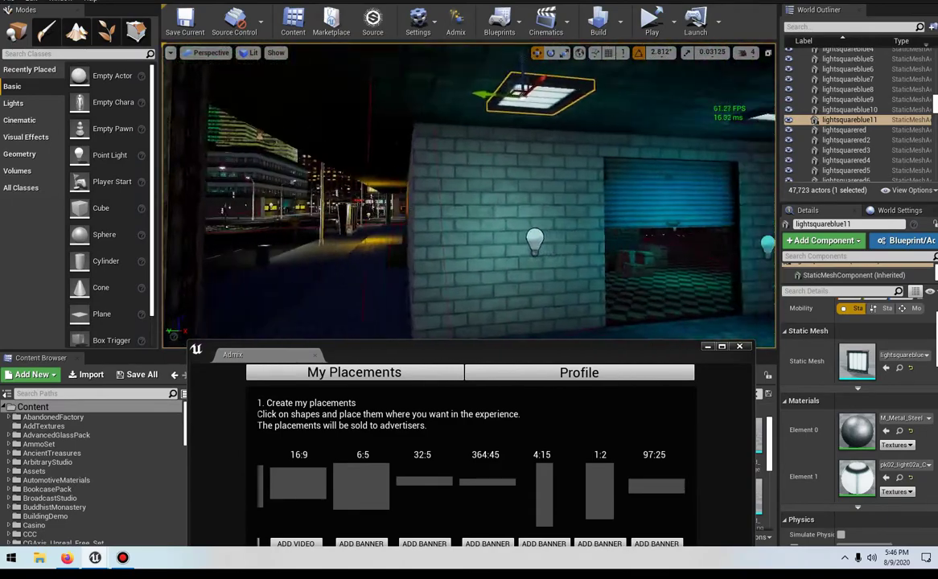
drag(544, 356, 533, 251)
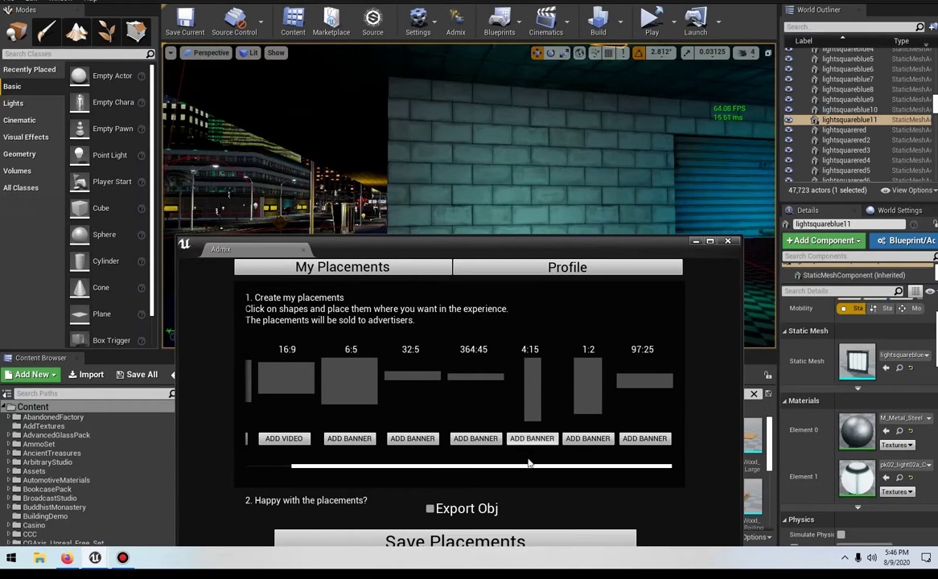
Step: Try positioning a 4:15 banner placement at the brick wall, and delete it
click(532, 440)
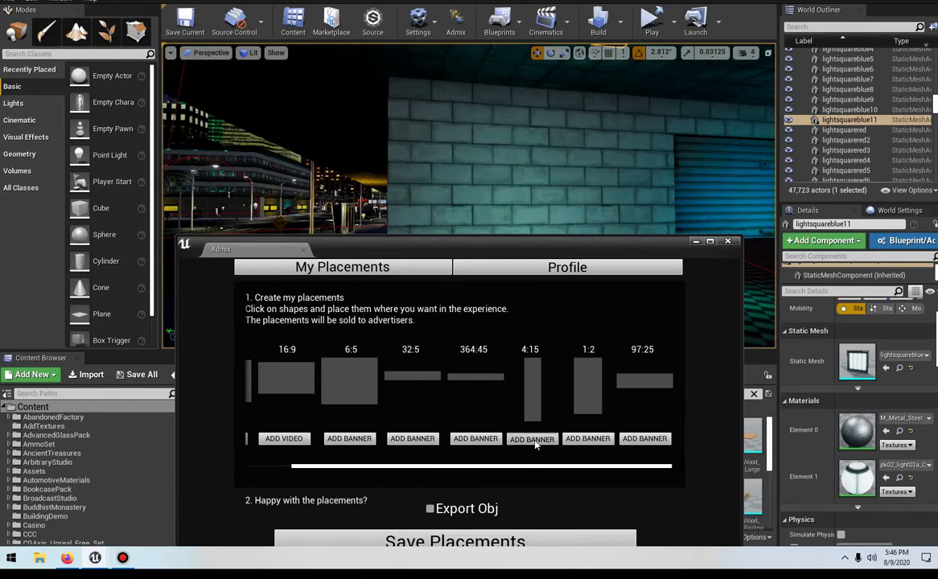
click(697, 242)
right_drag(621, 221, 574, 130)
click(490, 168)
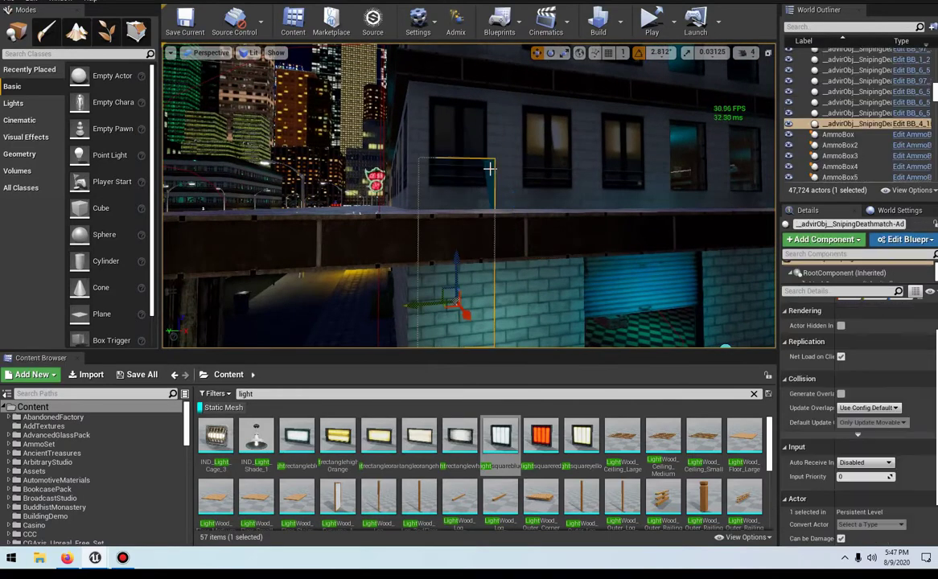
drag(453, 299, 453, 341)
right_drag(505, 259, 443, 561)
key(ctrl+z)
drag(552, 91, 613, 91)
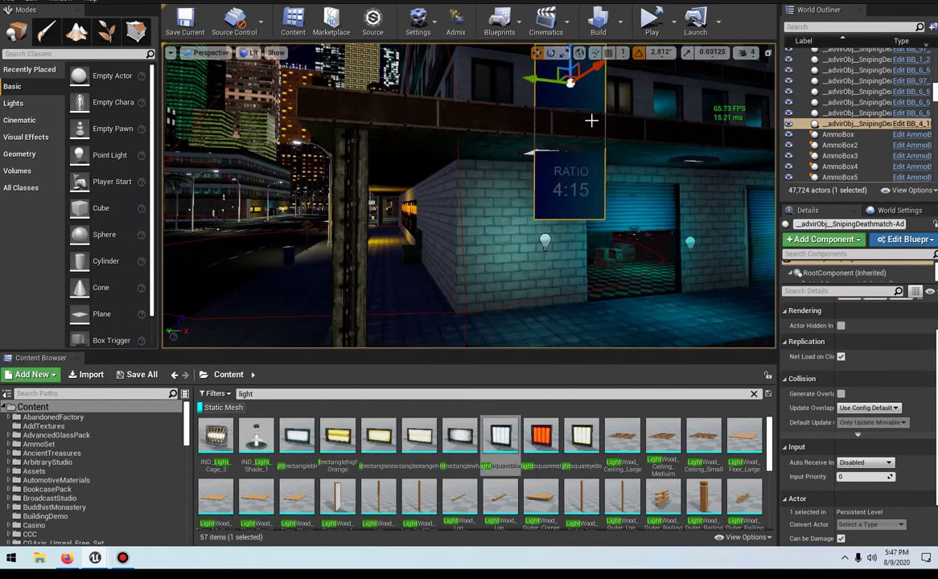
key(Delete)
Step: Add a 1:2 banner placement from Admix in front of the brick wall beside the roller door and select it
right_drag(565, 173, 574, 204)
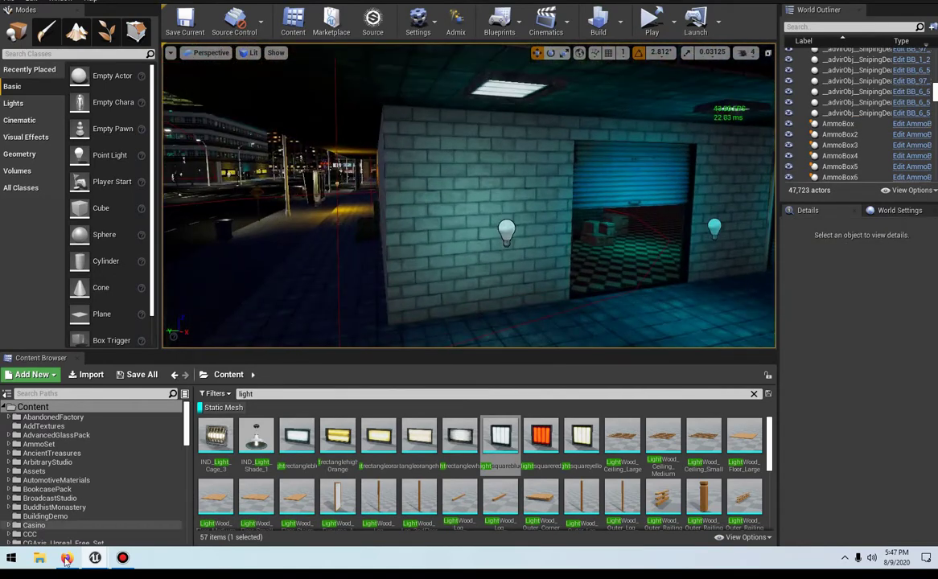
mouse_move(91, 561)
click(161, 471)
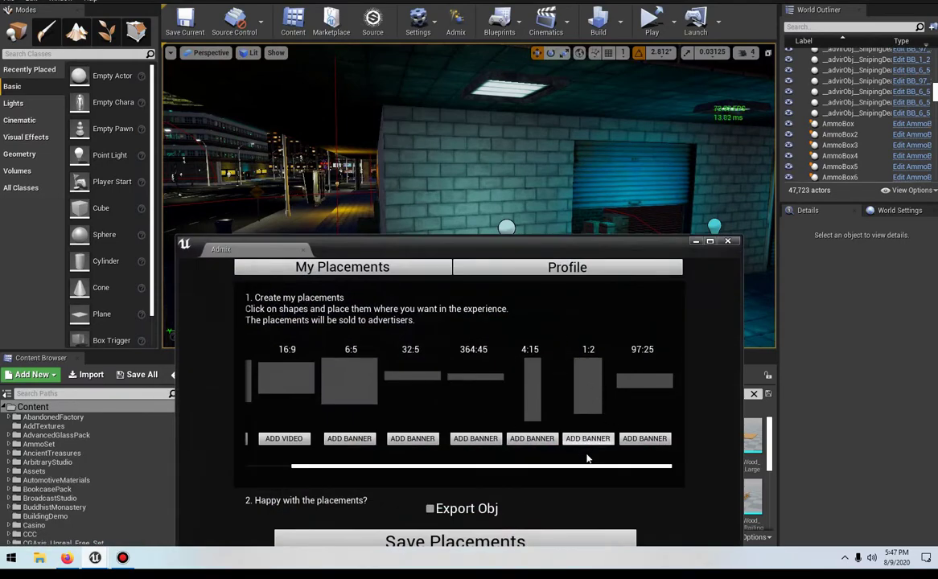
click(523, 98)
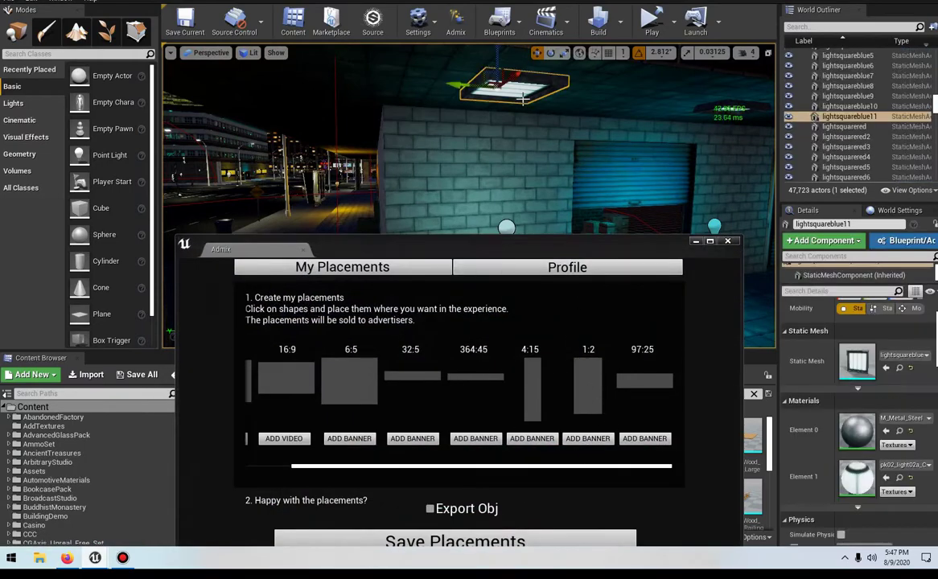
click(588, 441)
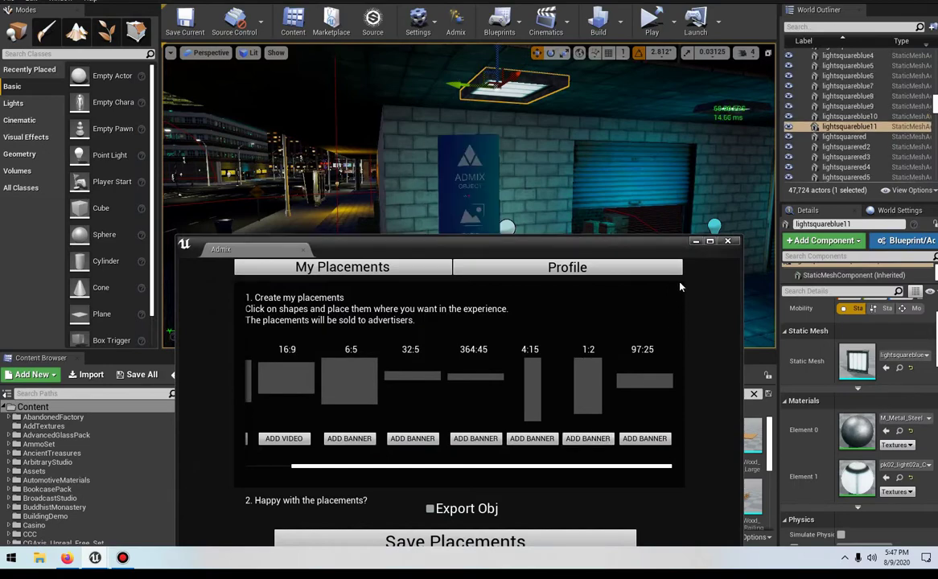
click(695, 241)
click(560, 209)
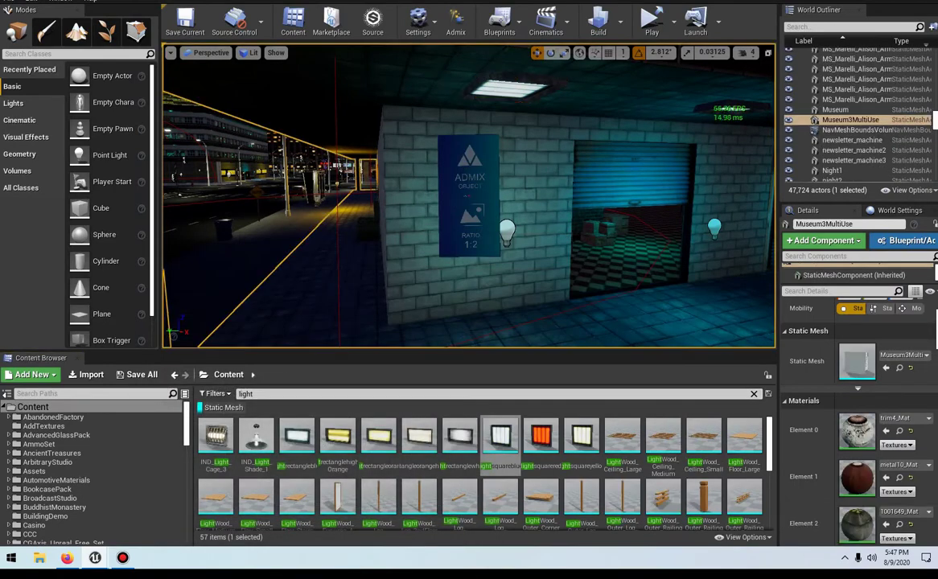
click(476, 180)
drag(476, 180, 486, 161)
Step: Set the 1:2 banner's rotation to 0 on X, 0 on Y and 180 on Z
scroll(871, 428, up, 2)
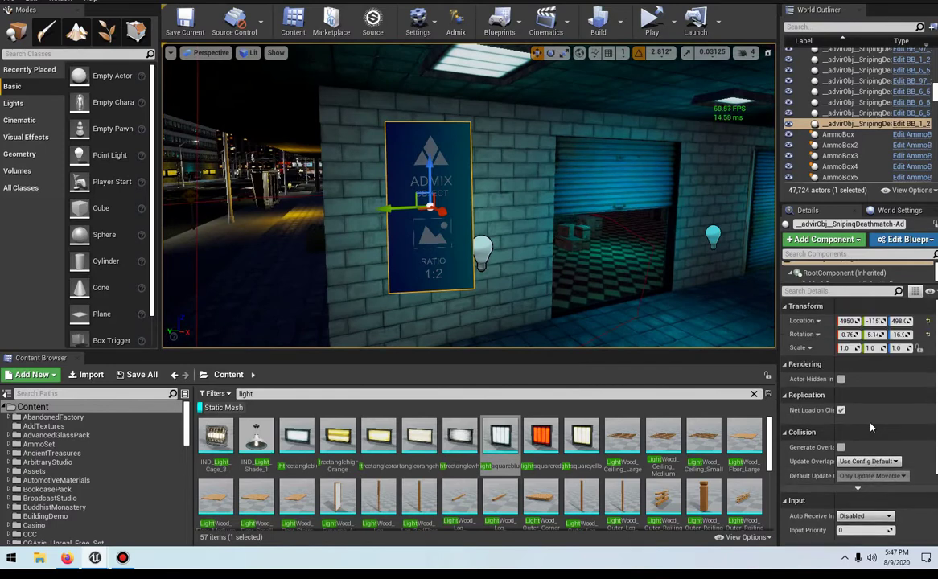
click(848, 334)
text(940)
click(874, 333)
text(0)
click(897, 335)
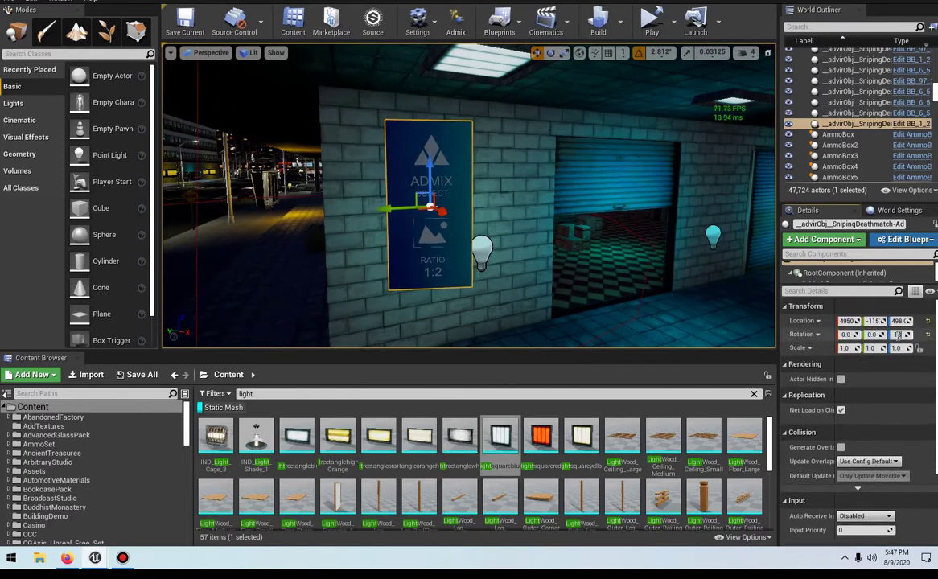
text(180)
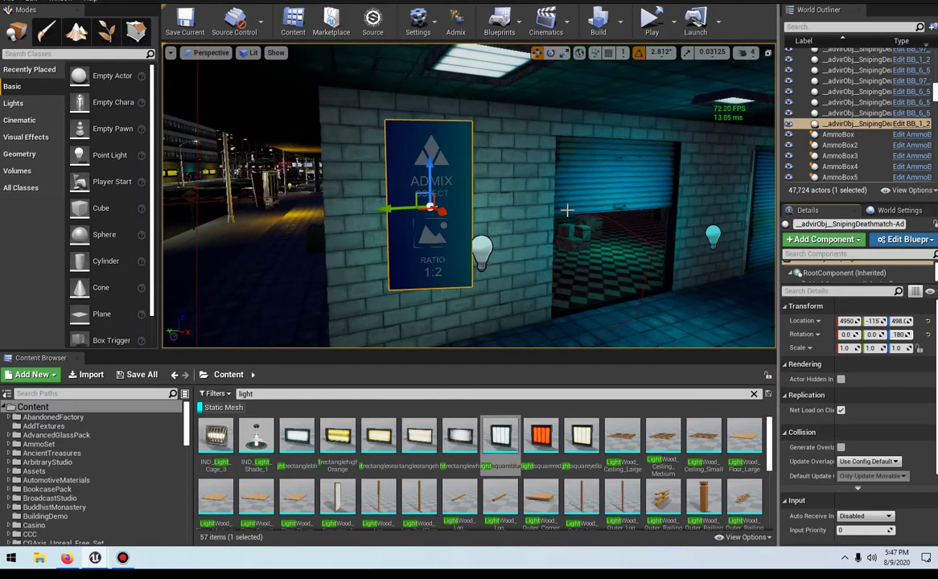
Step: Turn the banner around its vertical axis to a Z rotation of 360 so its lettering reads correctly
drag(543, 192, 523, 141)
click(551, 52)
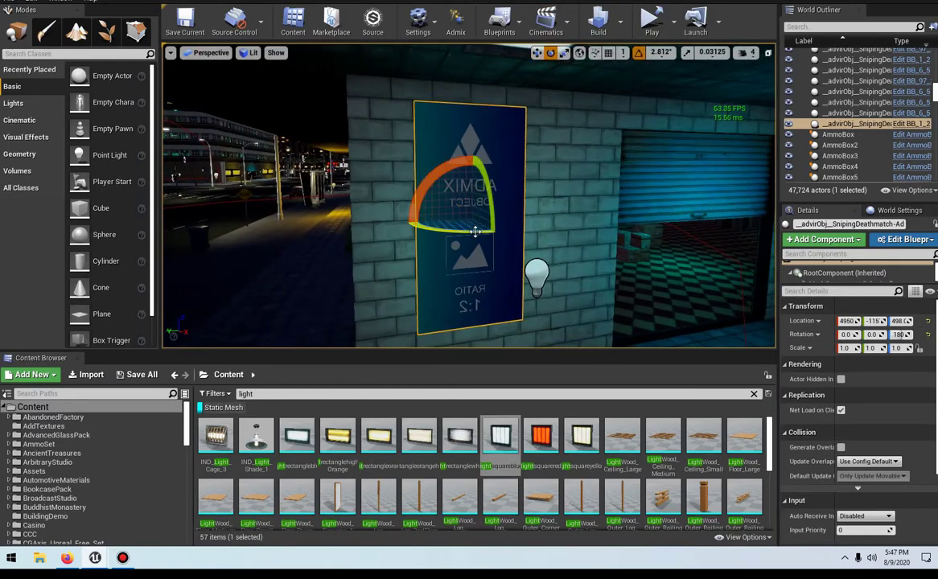
drag(476, 230, 488, 172)
Step: Move the banner onto the brick wall below the new square light, at a height of about 341
click(537, 52)
right_drag(515, 161, 612, 165)
right_drag(722, 264, 697, 256)
drag(693, 256, 484, 178)
right_drag(563, 173, 460, 102)
right_drag(521, 138, 526, 144)
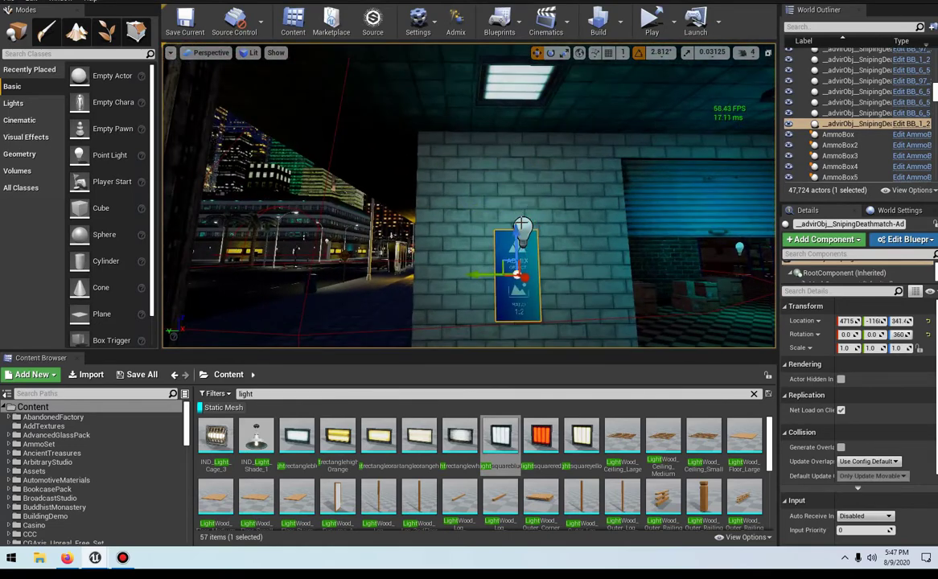
Step: Lower the fixture's point light to a height of about 355 so it hangs in front of the banner
click(523, 225)
drag(521, 191, 523, 234)
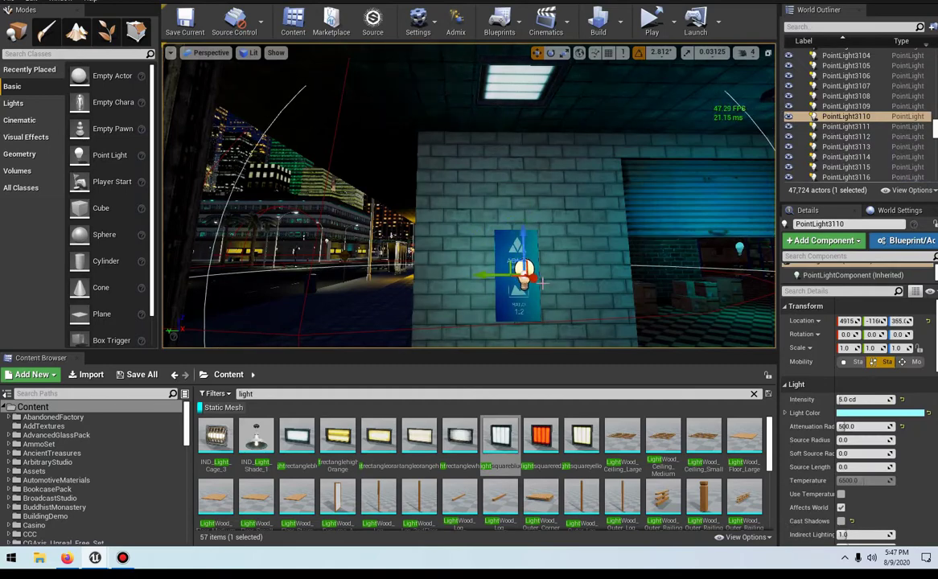
click(581, 230)
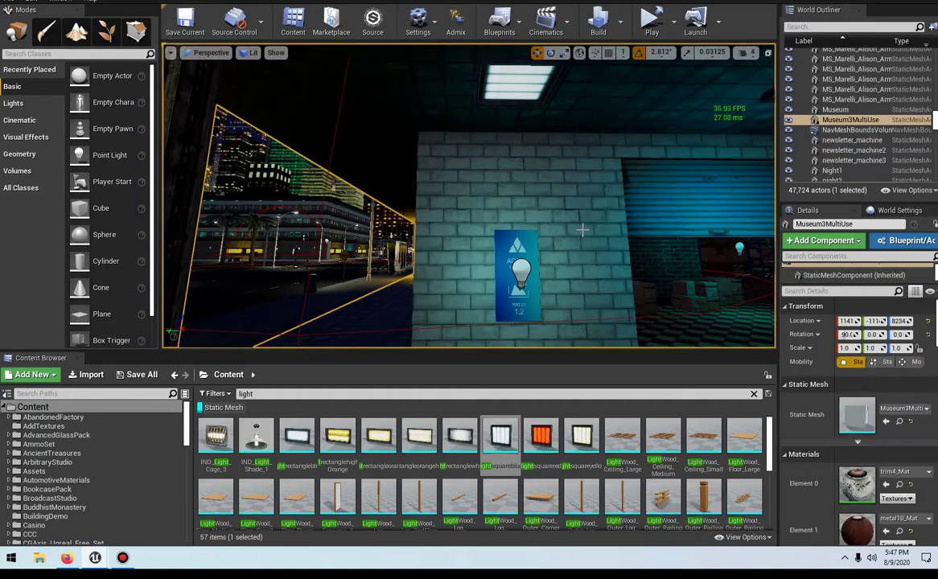
Step: Survey the level around the warehouse wall and its new banner placement
key(w)
right_drag(469, 195, 314, 195)
key(s)
key(s)
key(w)
scroll(469, 195, down, 5)
key(w)
key(s)
key(w)
key(w)
key(s)
key(w)
key(s)
right_drag(277, 248, 302, 247)
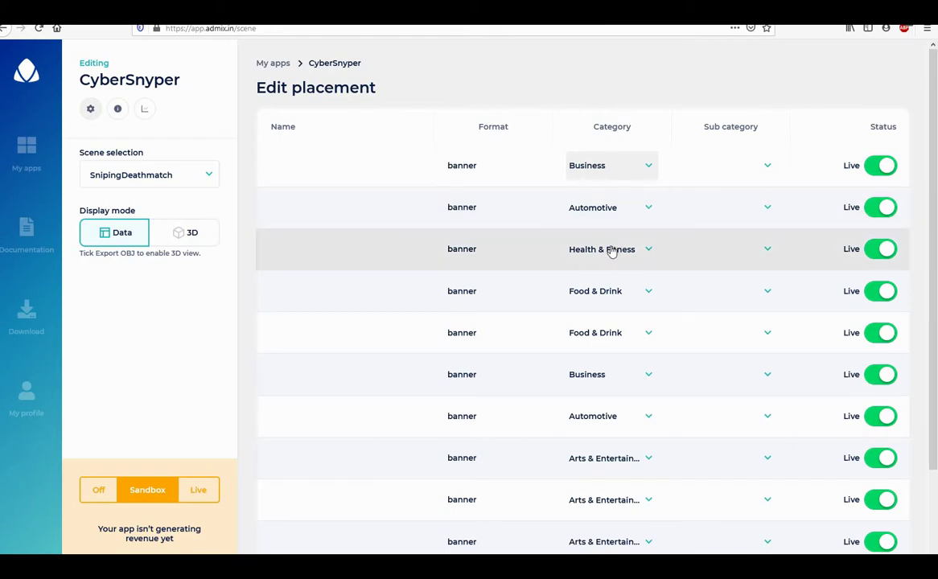
Step: In the Admix web dashboard, review the SnipingDeathmatch placements on both pages and the category choices for a Shopping banner
scroll(611, 252, down, 2)
scroll(611, 252, up, 2)
scroll(629, 173, down, 3)
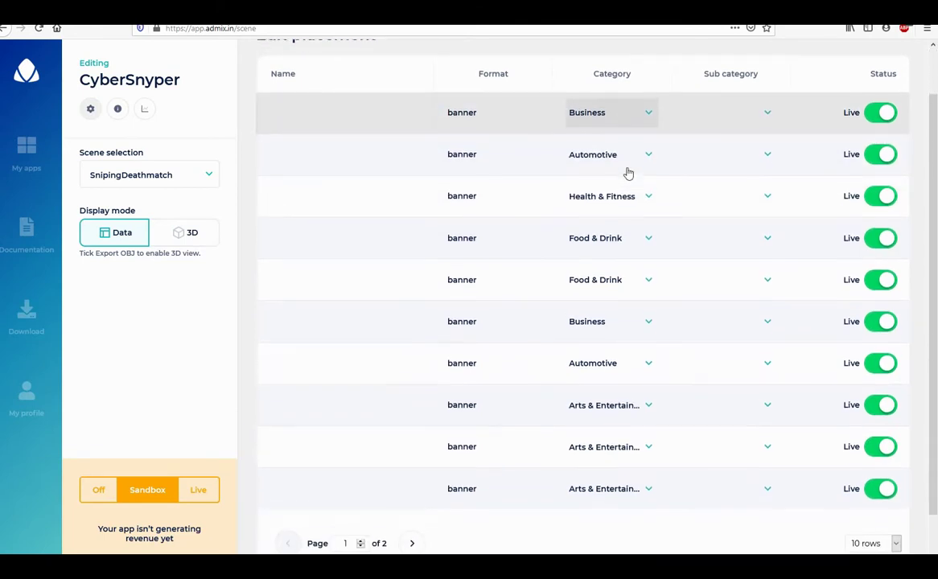
click(410, 495)
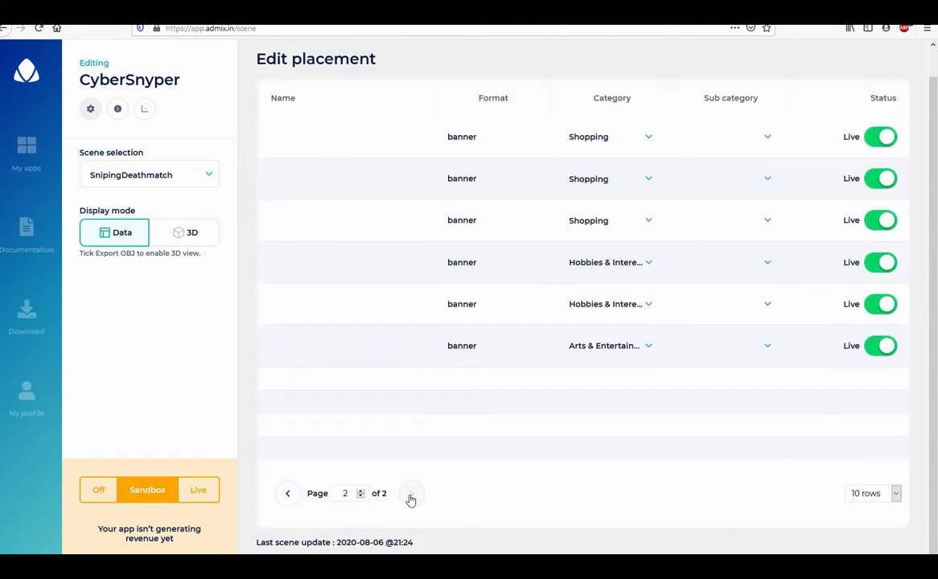
click(649, 138)
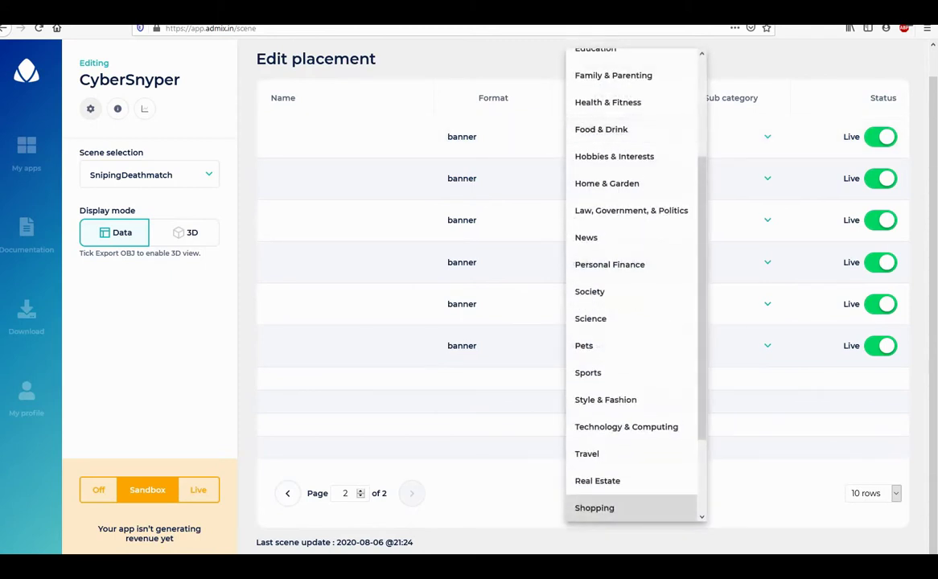
click(475, 473)
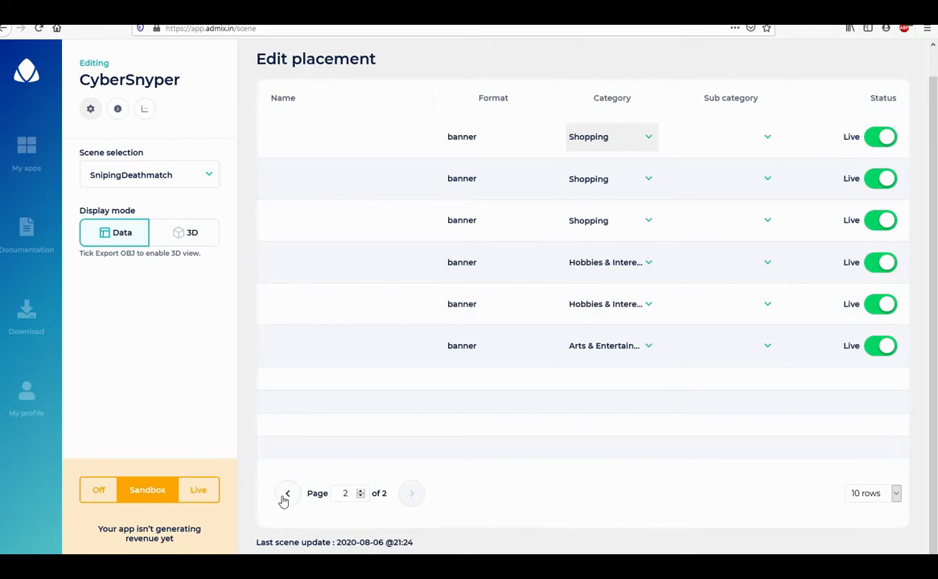
click(287, 495)
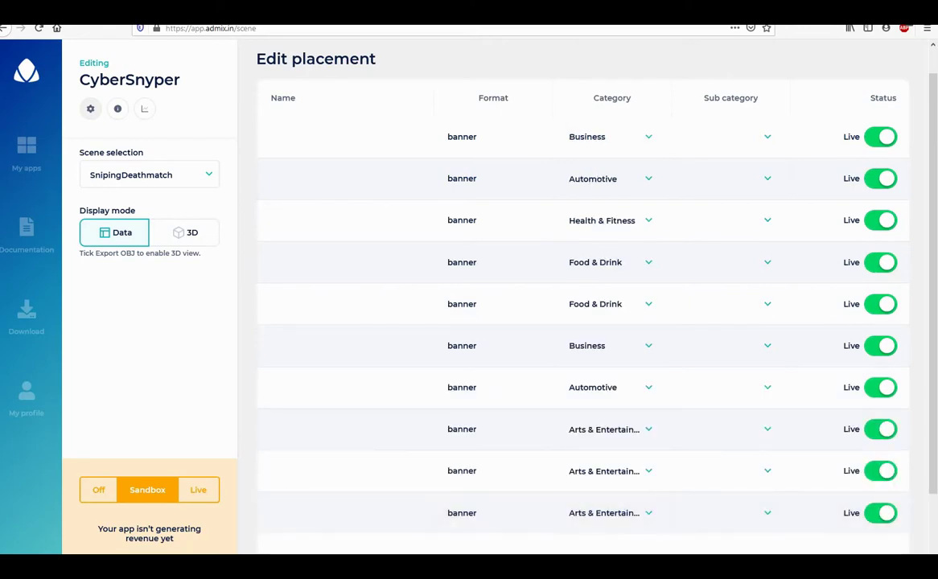
Step: Switch to the running game and run the character past the Casino building to the cash machines under the overhang
mouse_move(117, 566)
click(178, 518)
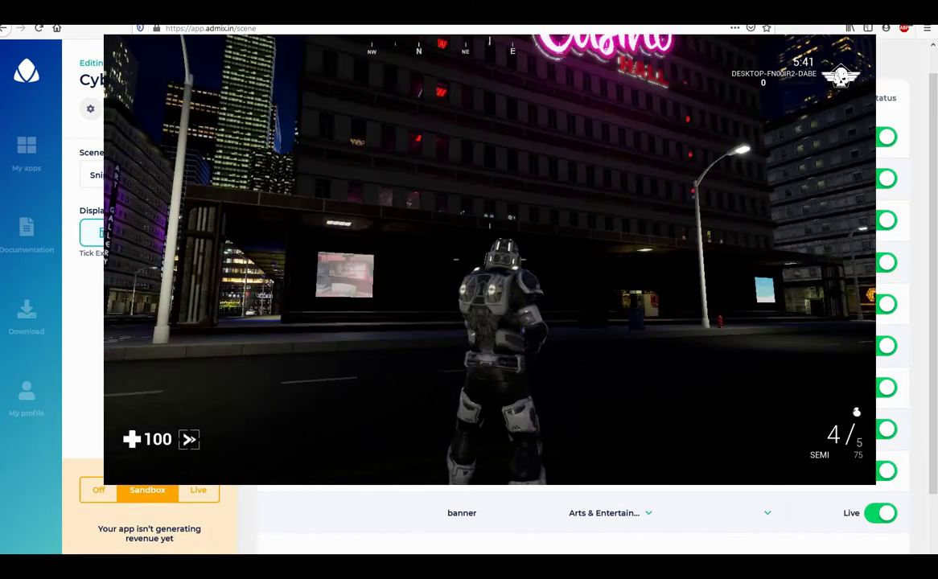
key(w)
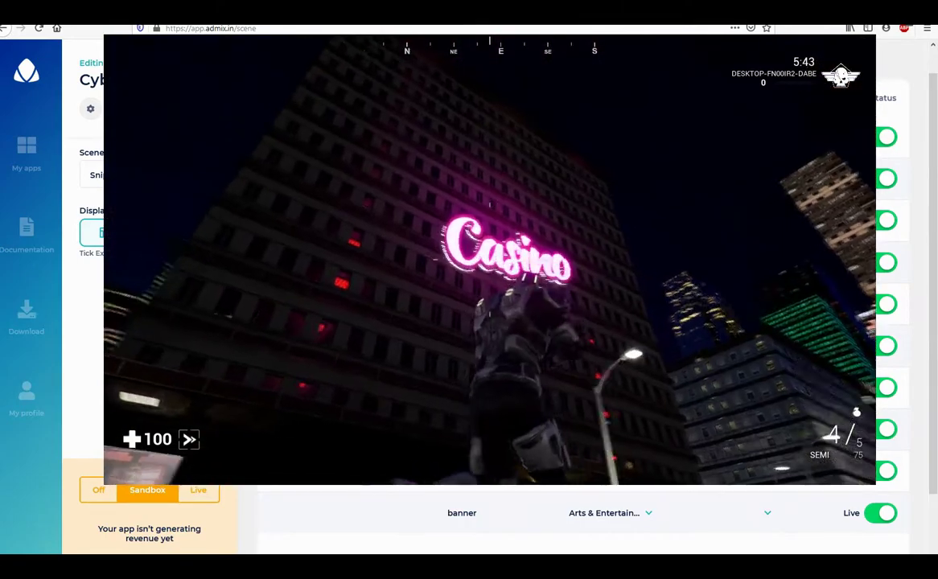
key(w)
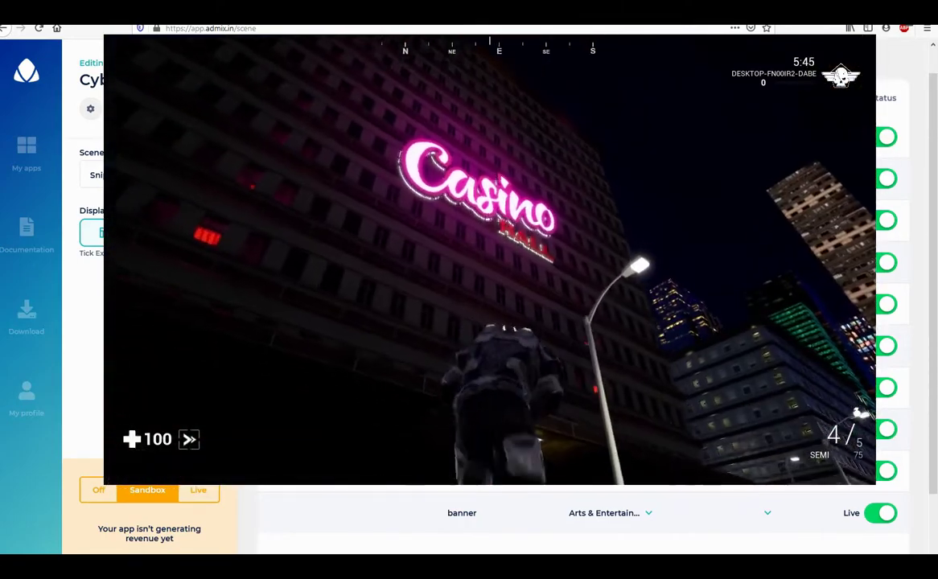
key(w)
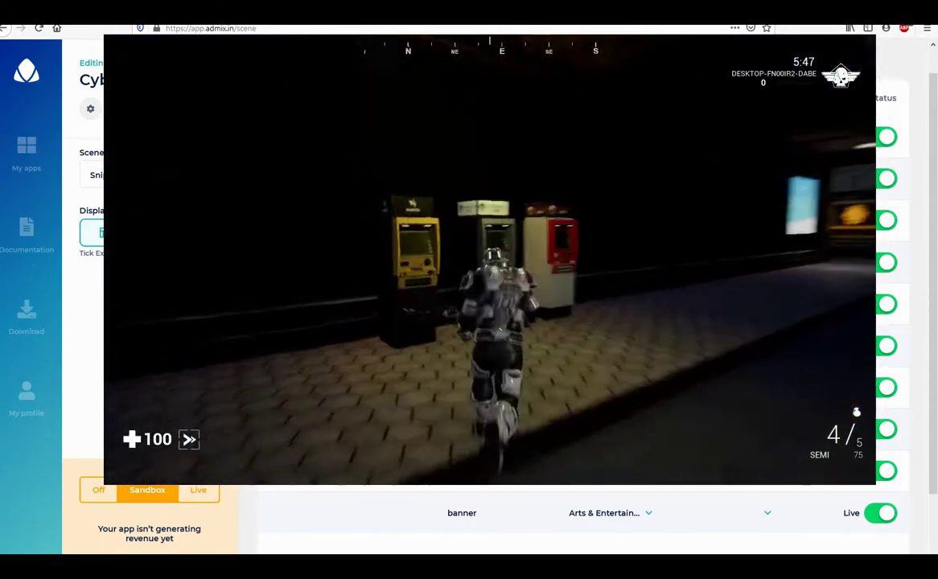